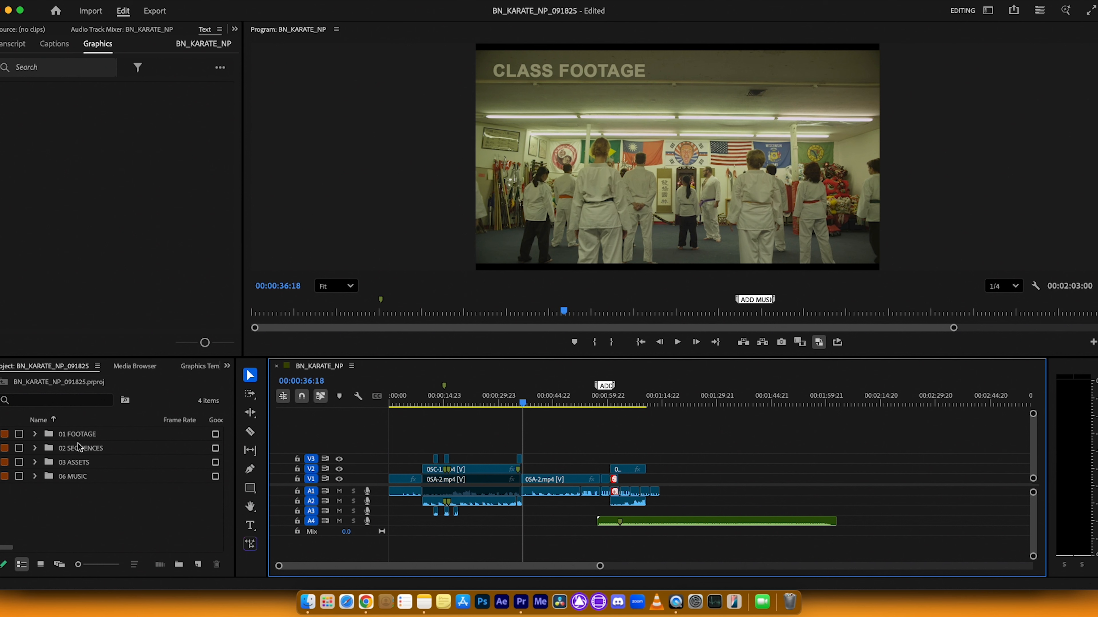
Step: Open the 01 FOOTAGE bin and play the cut into the wide 05A-2.mp4 shot at 00:00:36:18
double_click(49, 435)
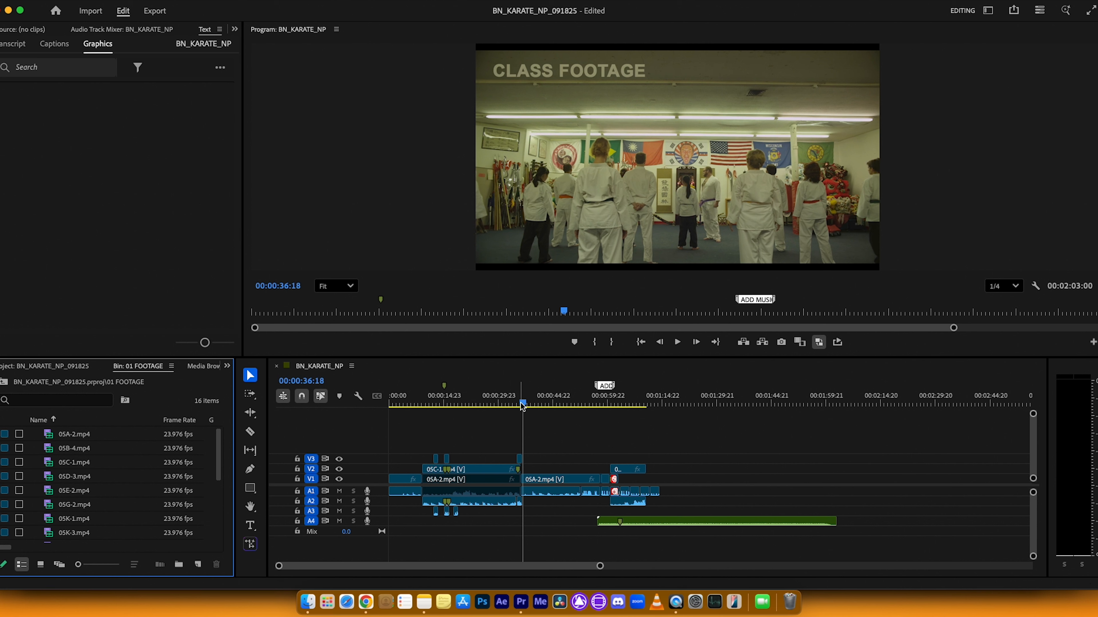
left_click_drag(522, 406, 524, 433)
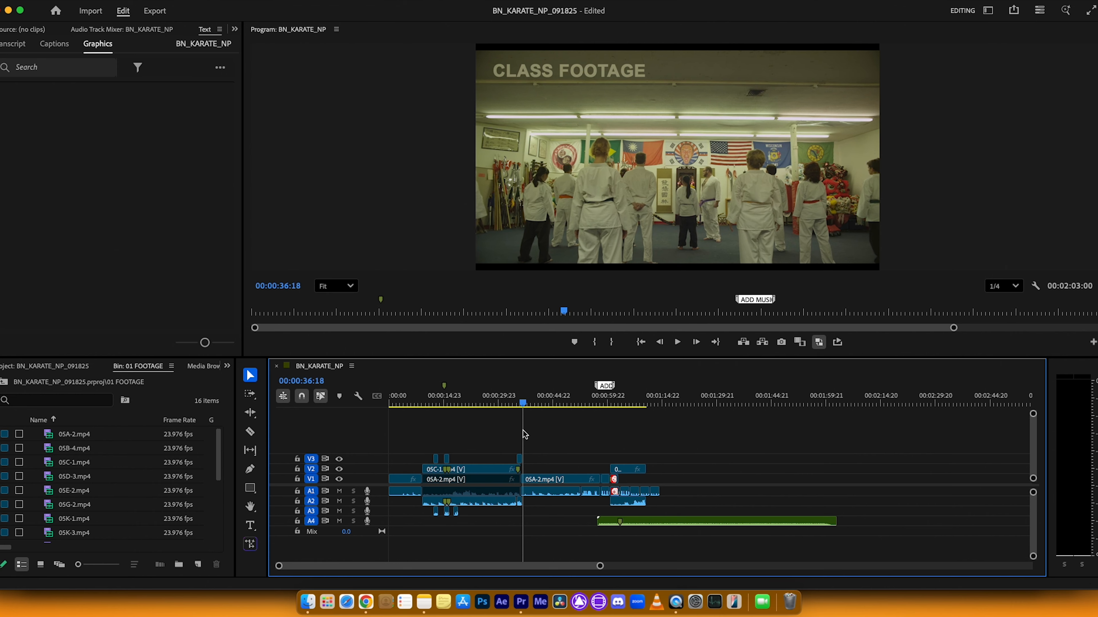
key("equal")
key("equal")
key("equal")
key("equal")
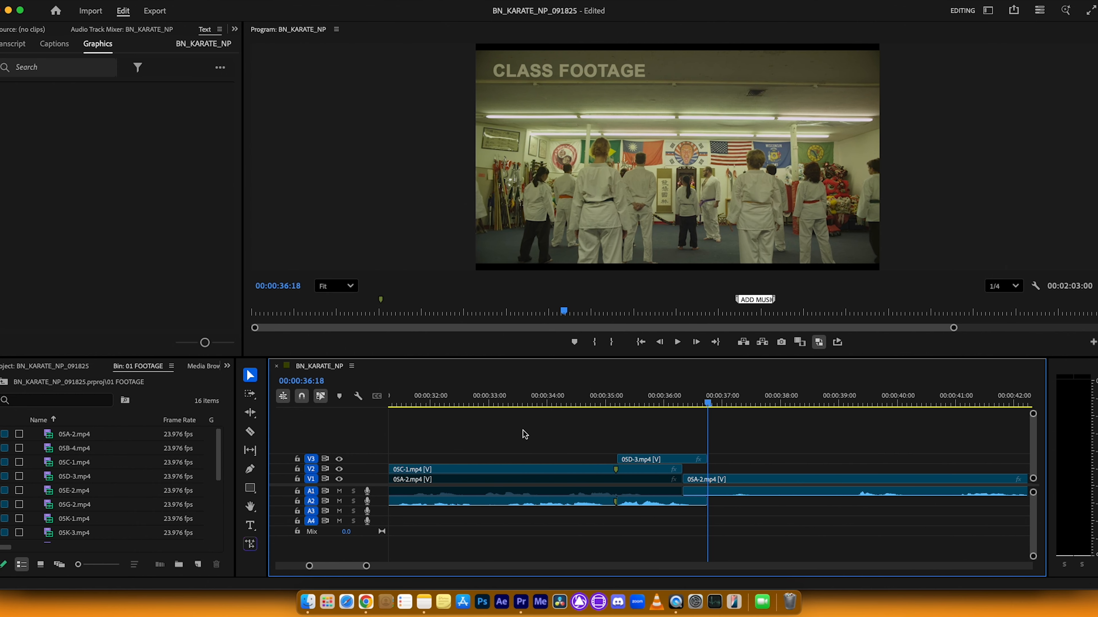
left_click(523, 431)
key("space")
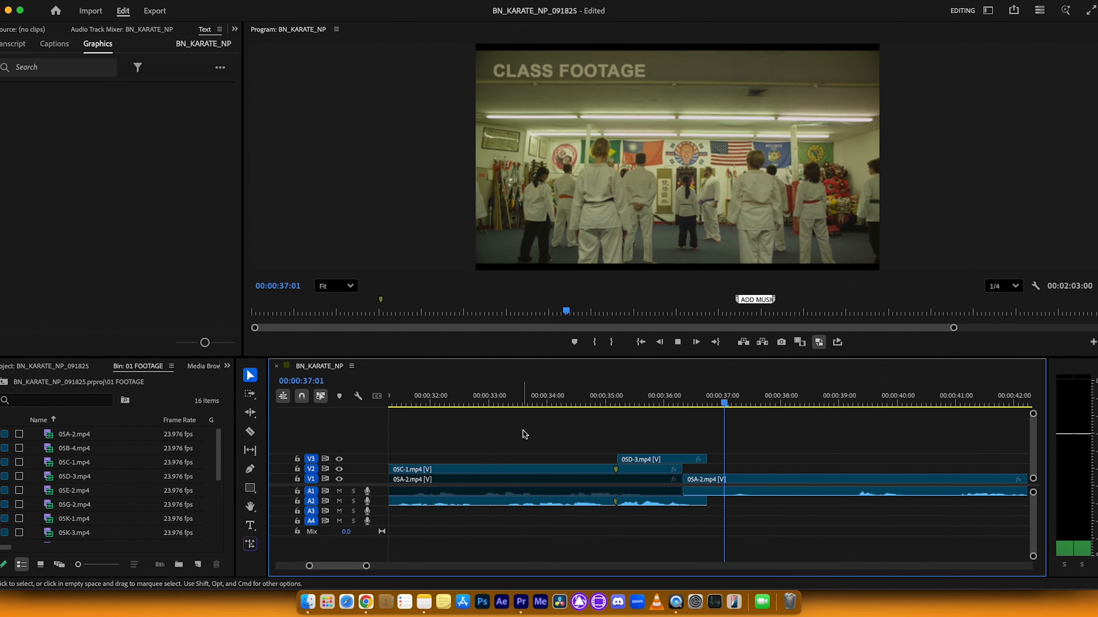
key("space")
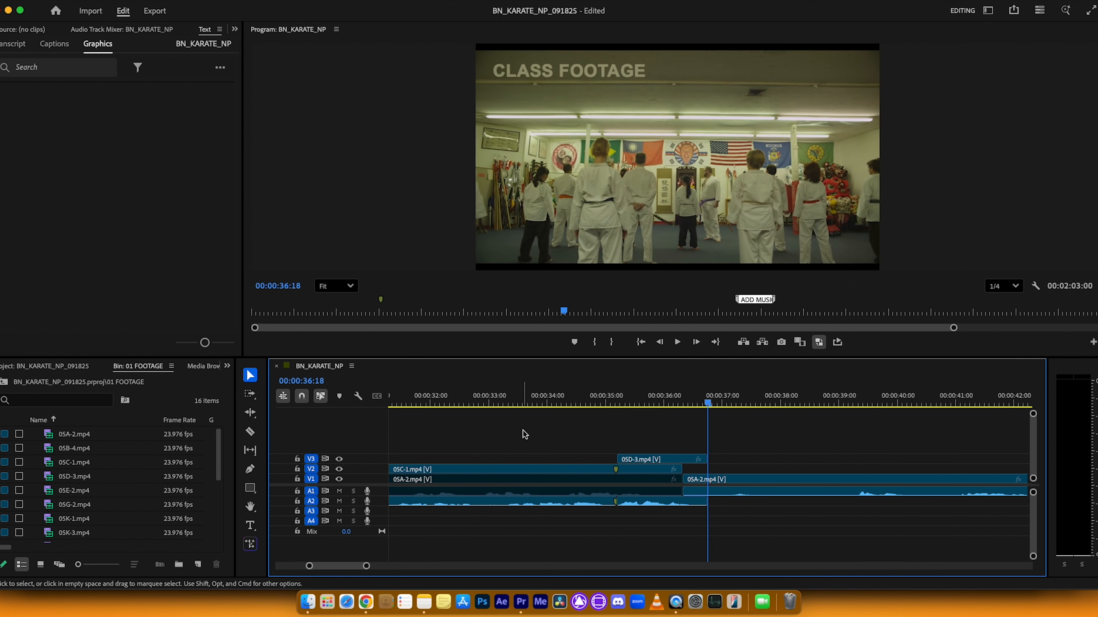
Step: Play through the wide 05A-2.mp4 shot on V1 starting from 00:00:36:18
key("minus")
key("minus")
key("minus")
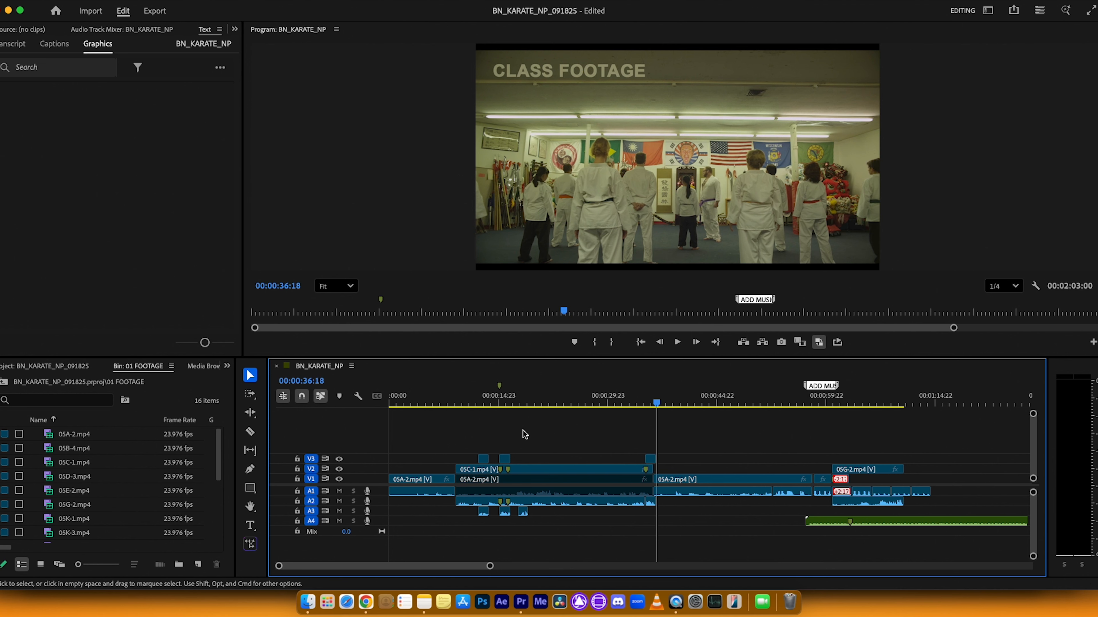
key("space")
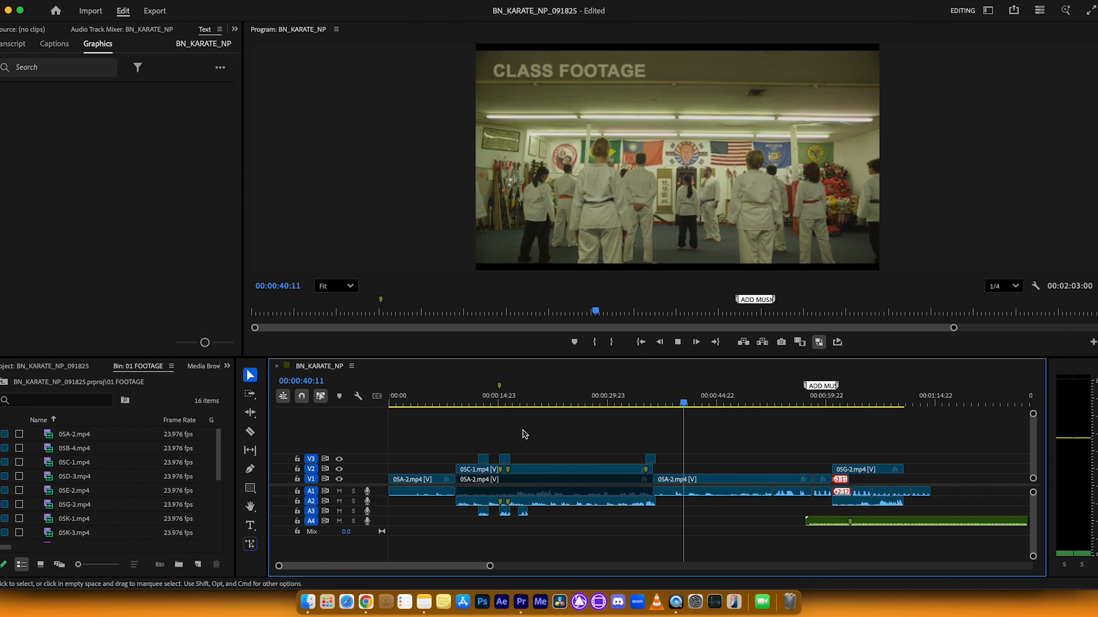
key("space")
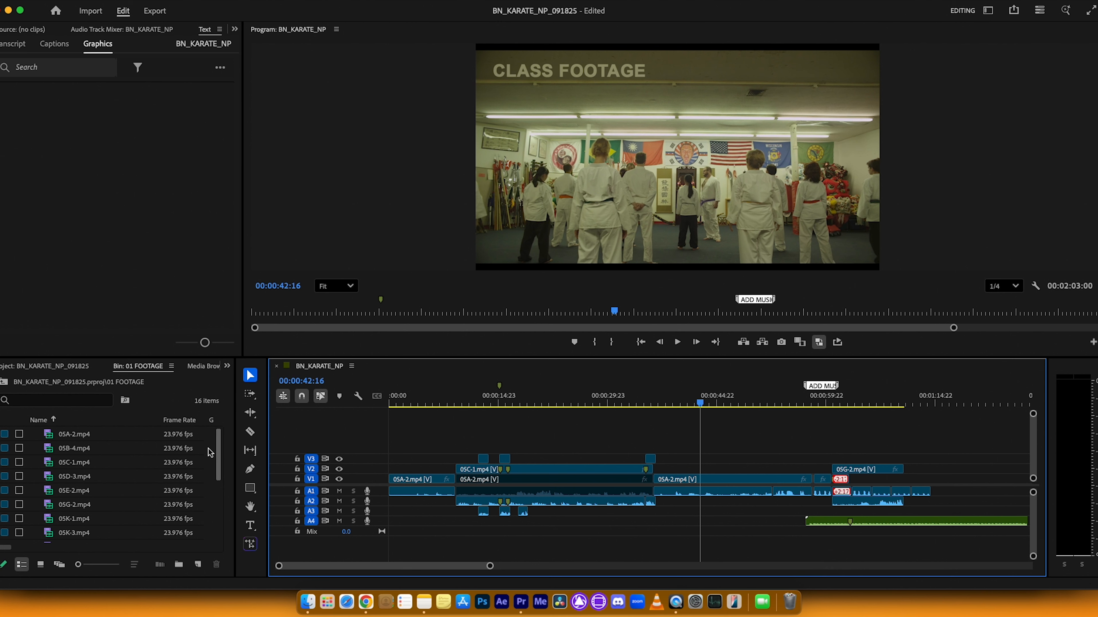
Step: Load 05B-4.mp4 from the footage bin into the Source Monitor and preview its marked range
double_click(74, 448)
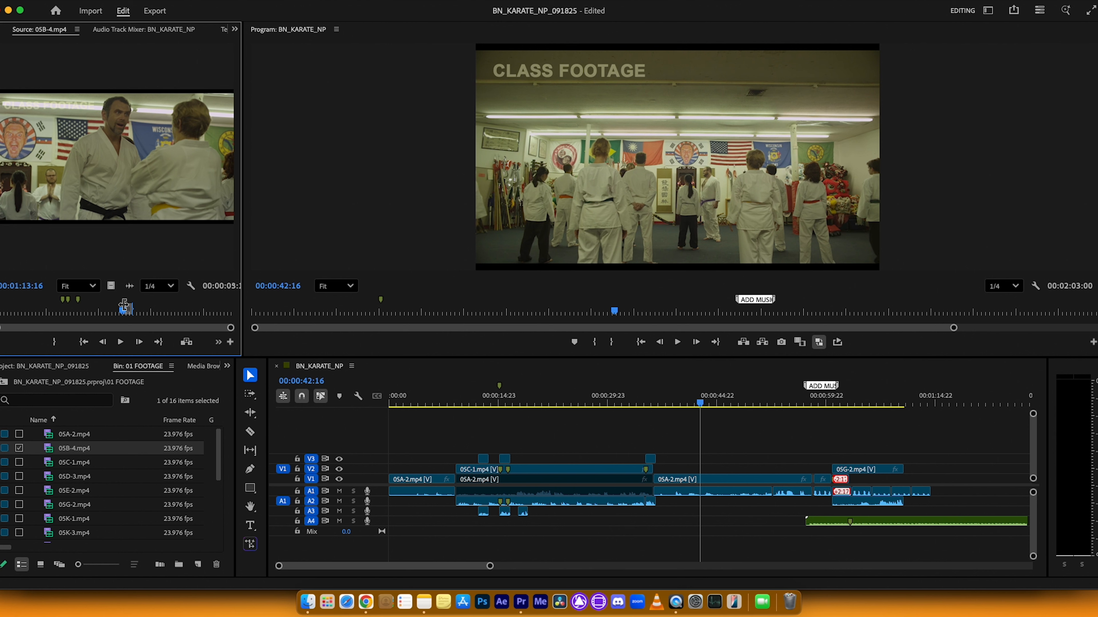
key("space")
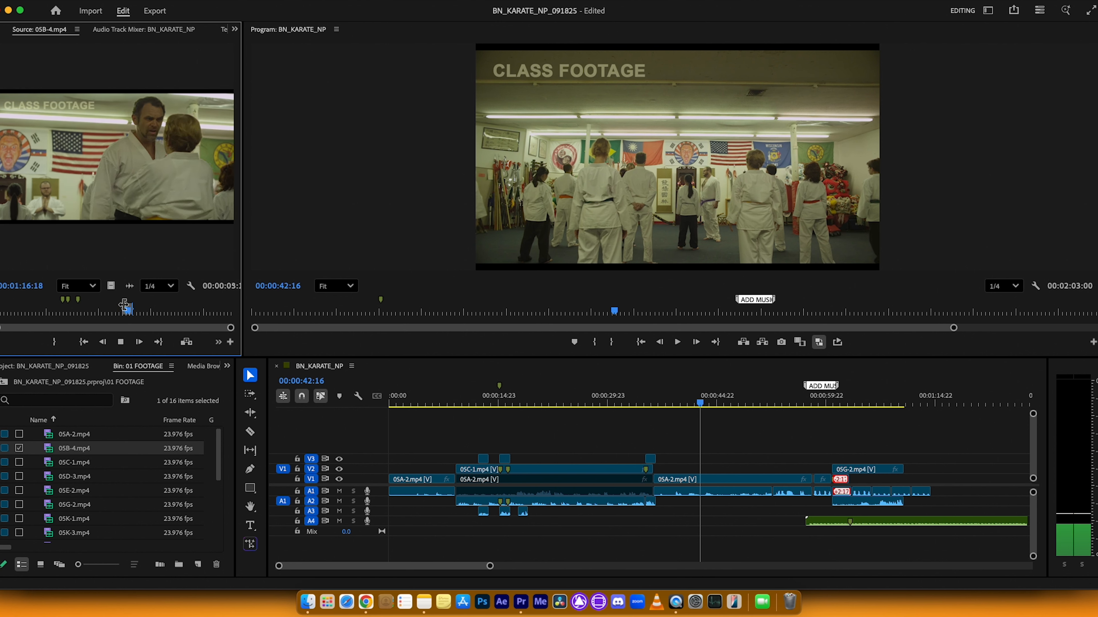
key("space")
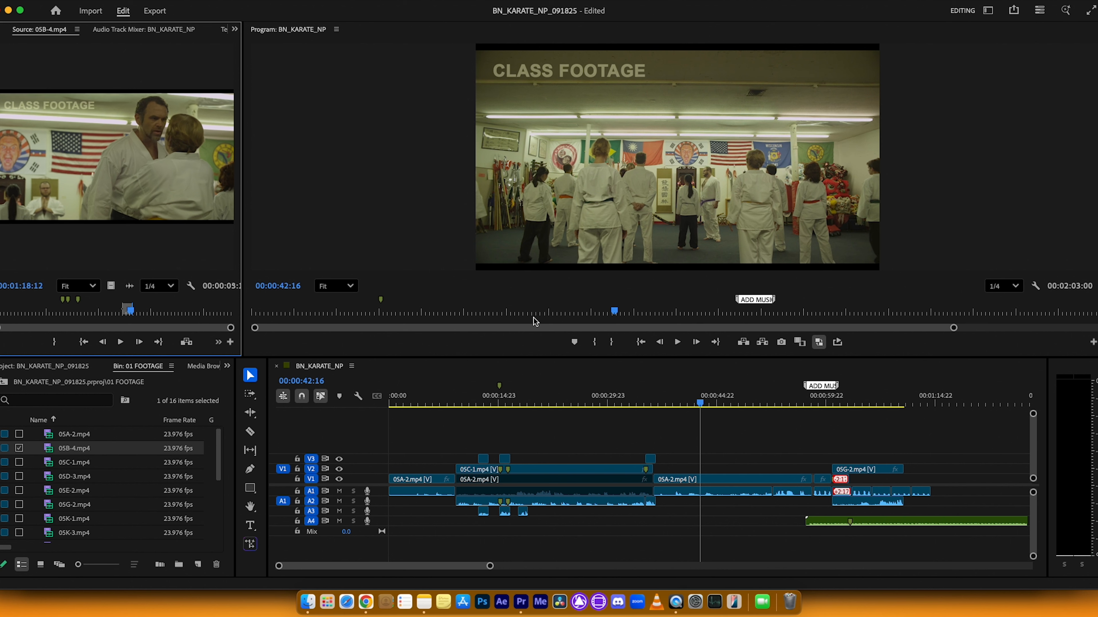
Step: Review the cut around 00:00:35:04, park the sequence playhead at 00:00:36:18 and widen the Source Monitor
left_click(702, 403)
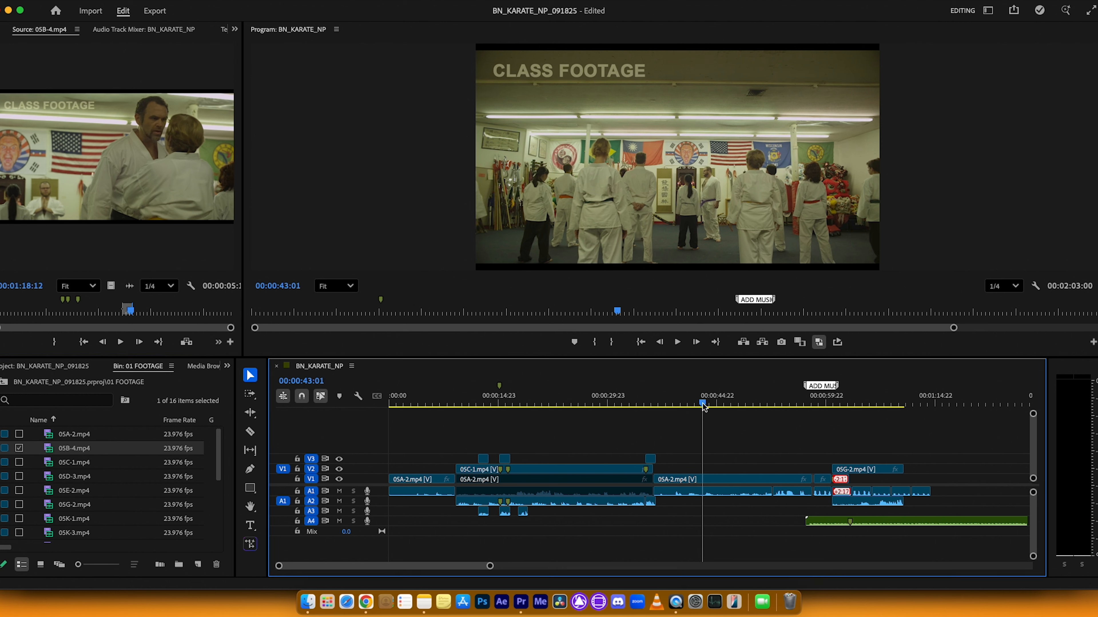
left_click_drag(703, 405, 646, 403)
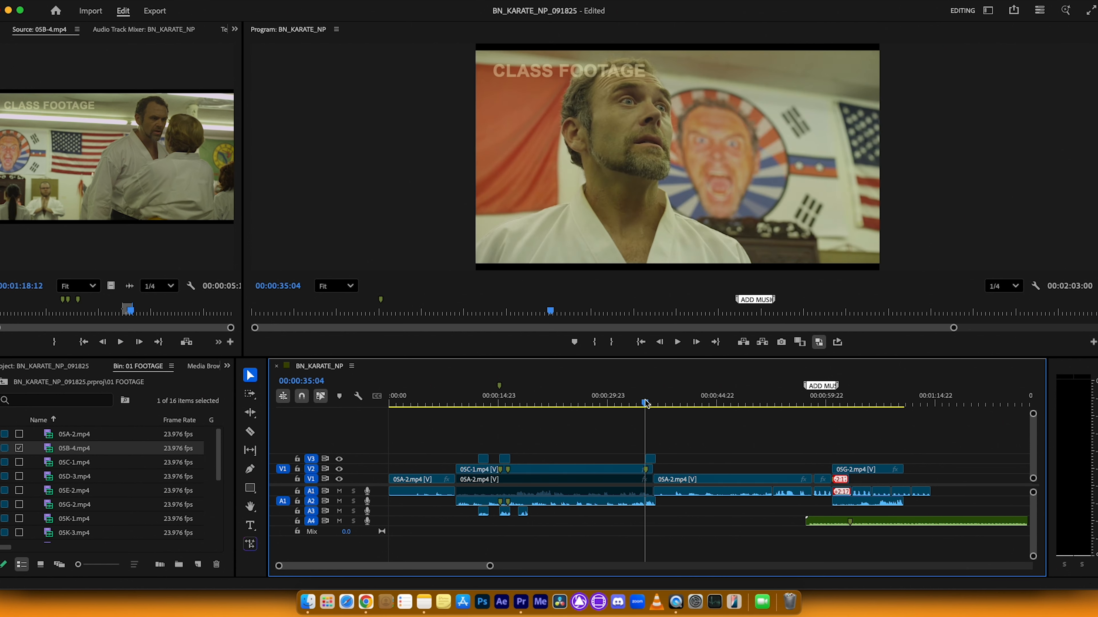
key("space")
key("equal")
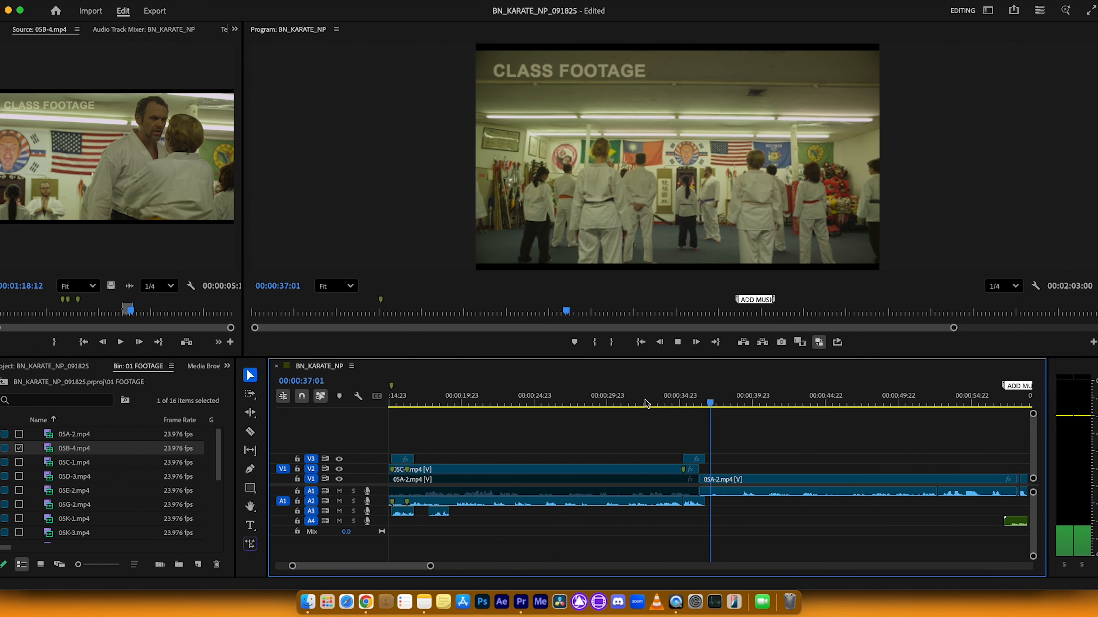
key("equal")
key("space")
left_click(645, 403)
key("Left")
key("Left")
key("minus")
key("minus")
key("minus")
key("minus")
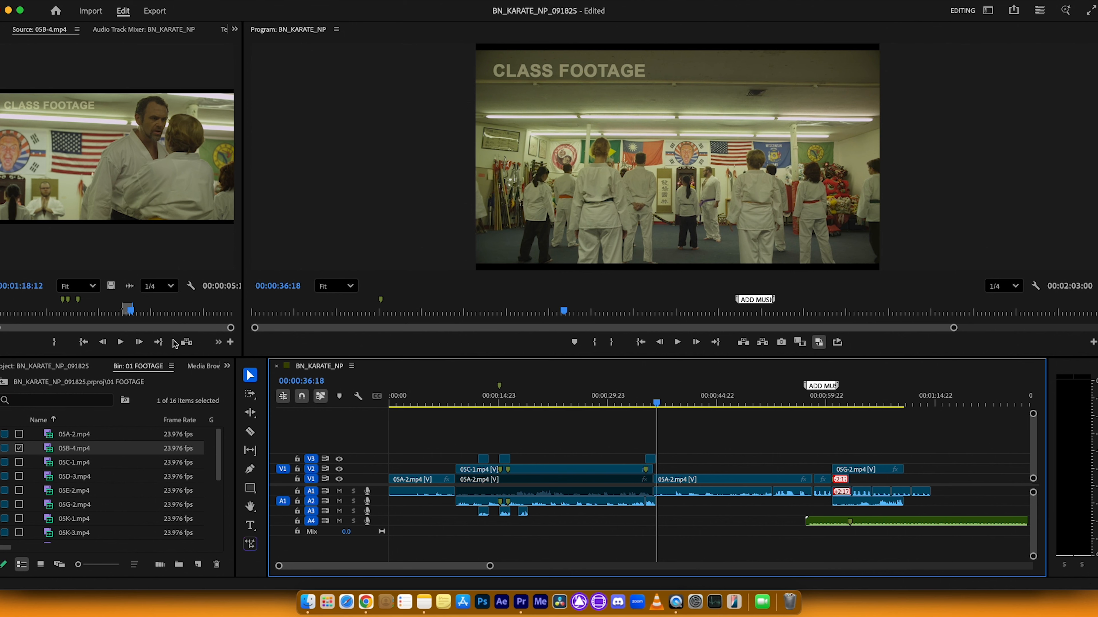
left_click_drag(237, 311, 323, 311)
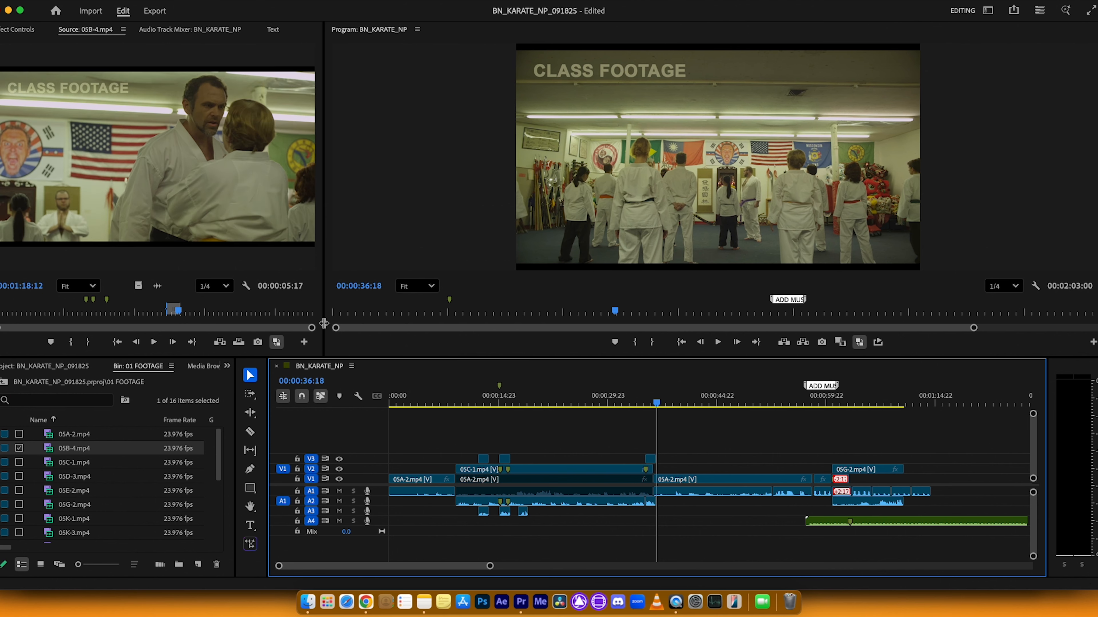
Step: Insert the marked 05B-4.mp4 range at 00:00:36:18 onto V2 and A2
key("equal")
key("equal")
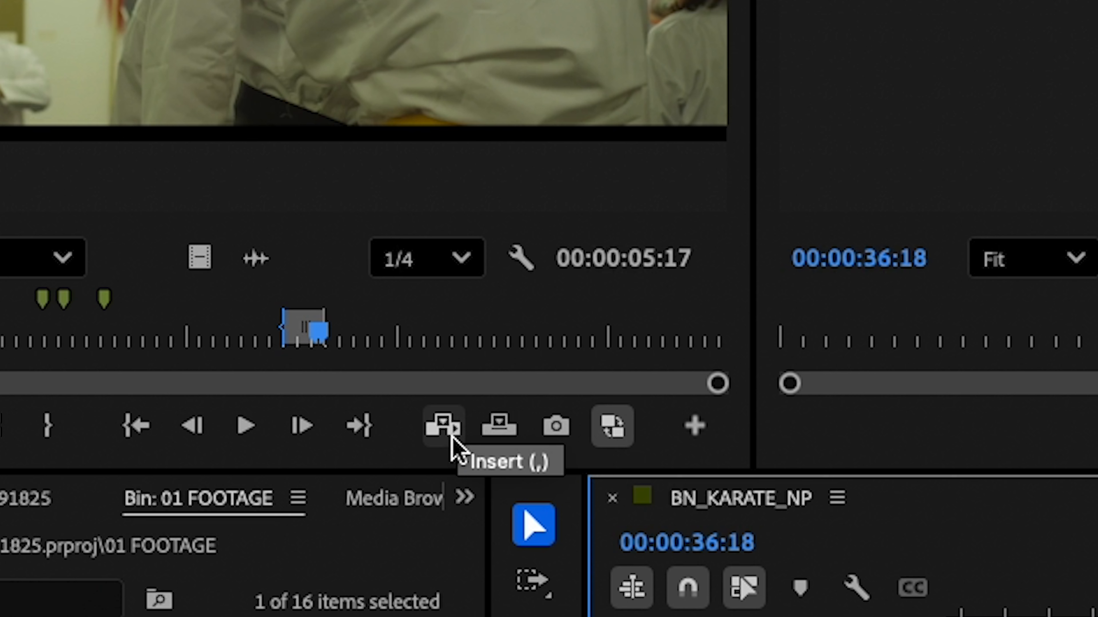
key("minus")
key("minus")
key("minus")
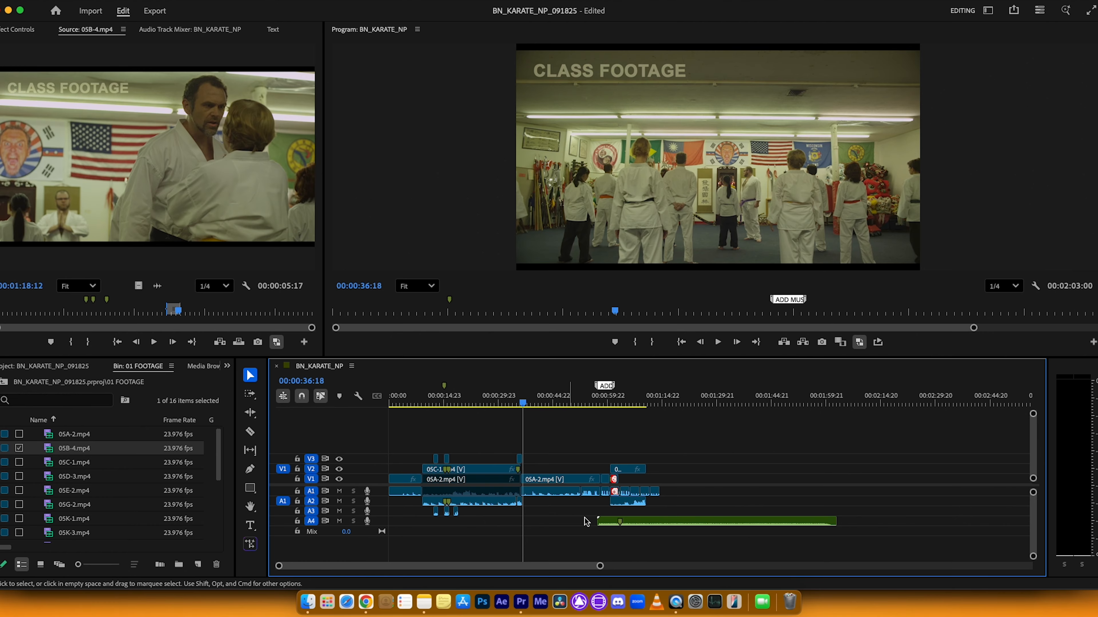
left_click(220, 343)
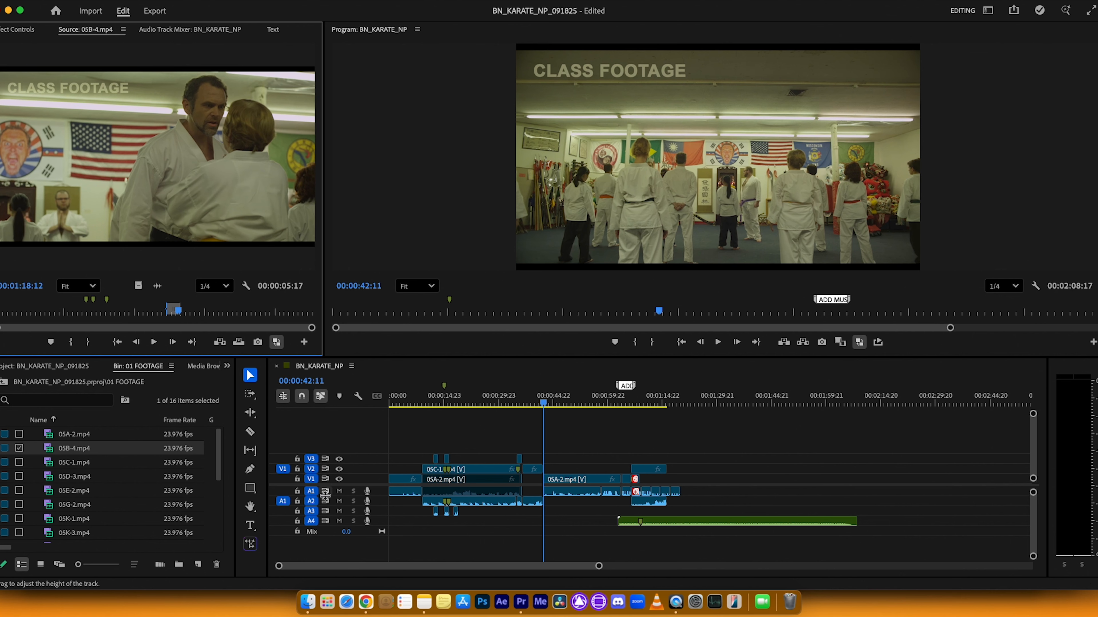
Step: Examine the source patching in the maximized timeline and patch the source video to V1 and audio to A1
key("grave")
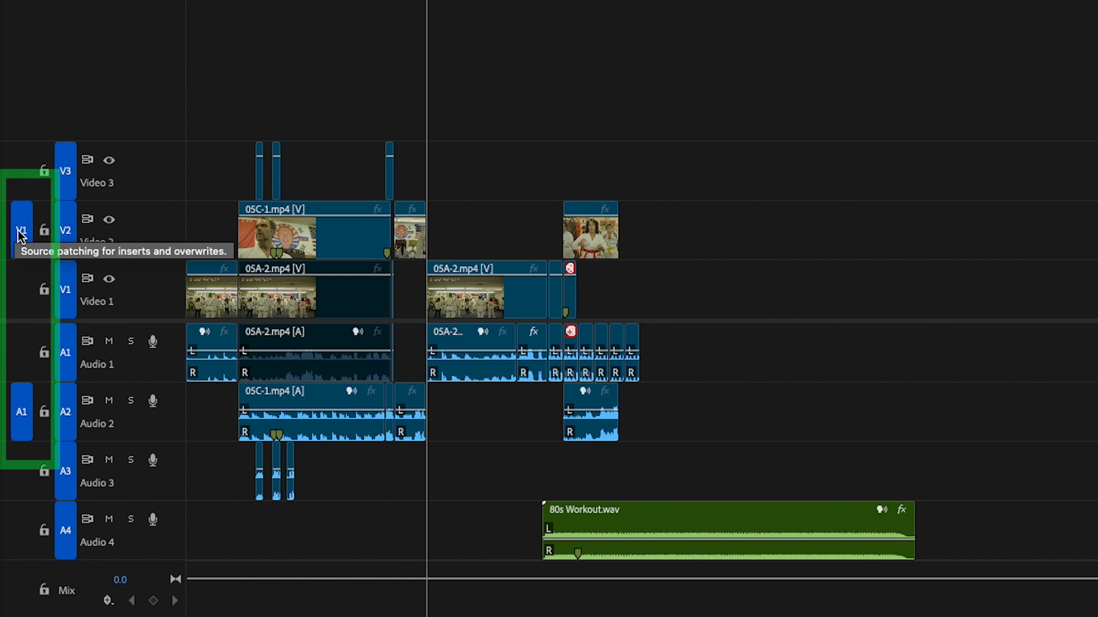
key("grave")
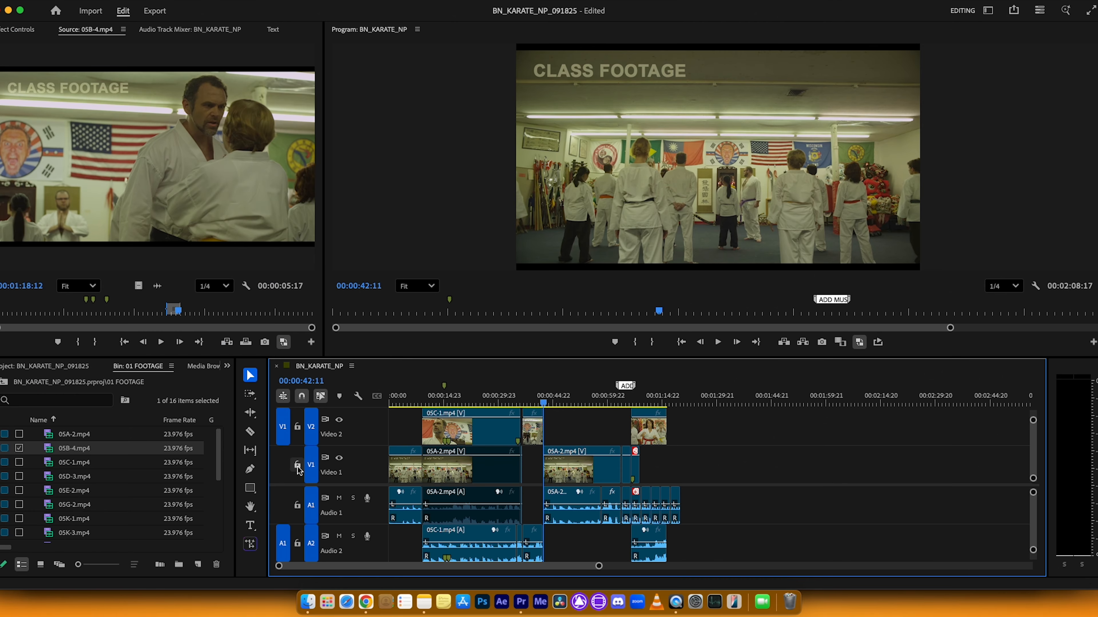
key("shift+minus")
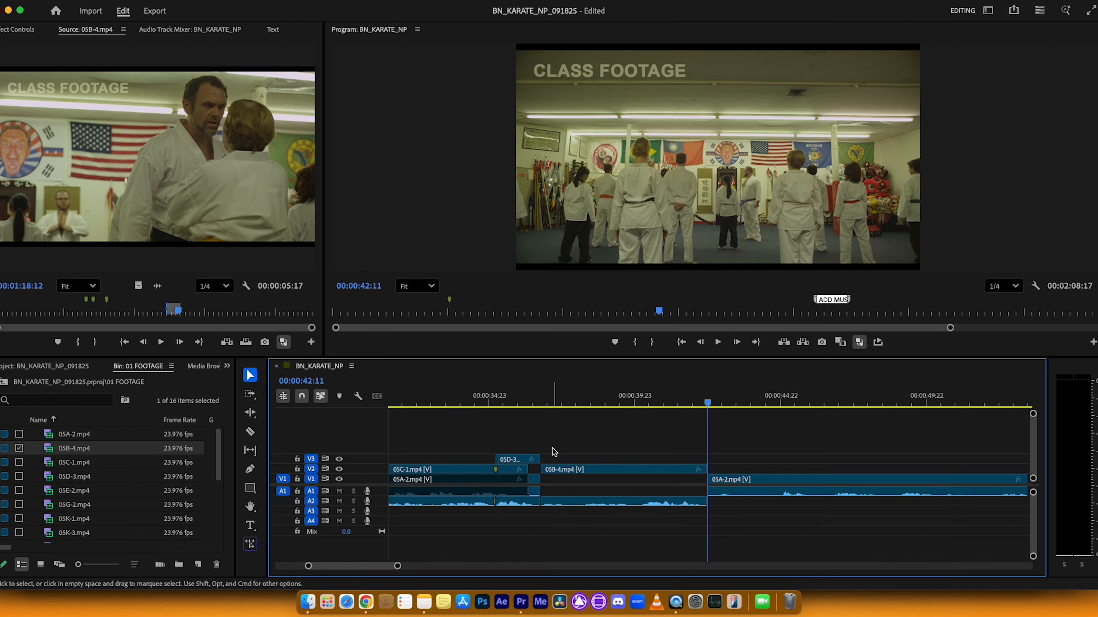
key("minus")
key("minus")
key("minus")
key("minus")
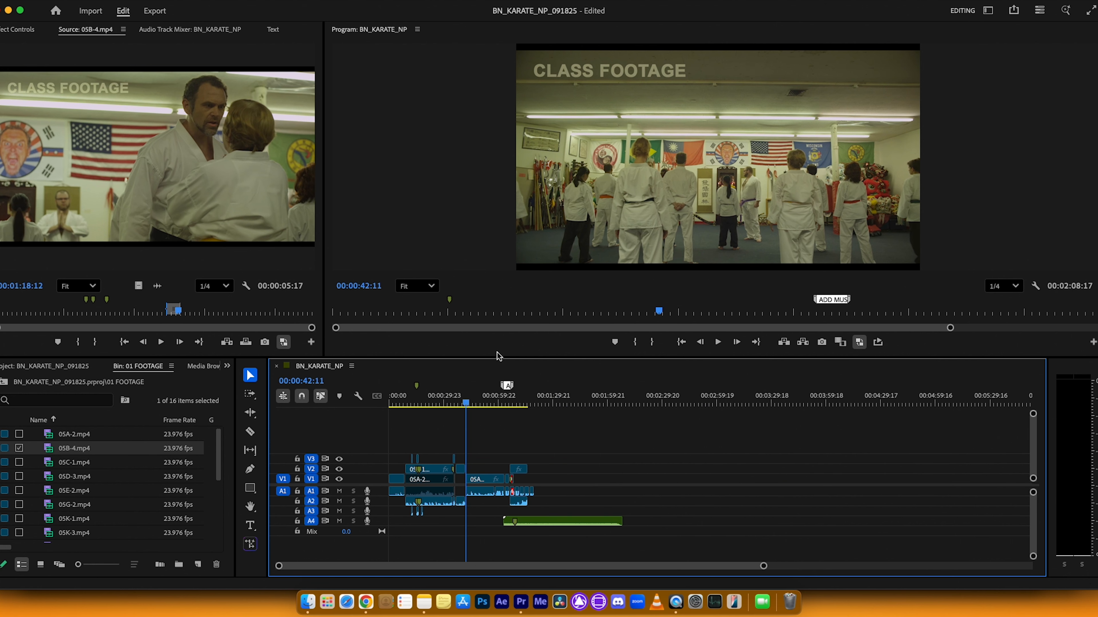
Step: Try inserting the marked 05B-4.mp4 range onto V1 and A1 at 00:00:36:18, and undo the insert
left_click(227, 343)
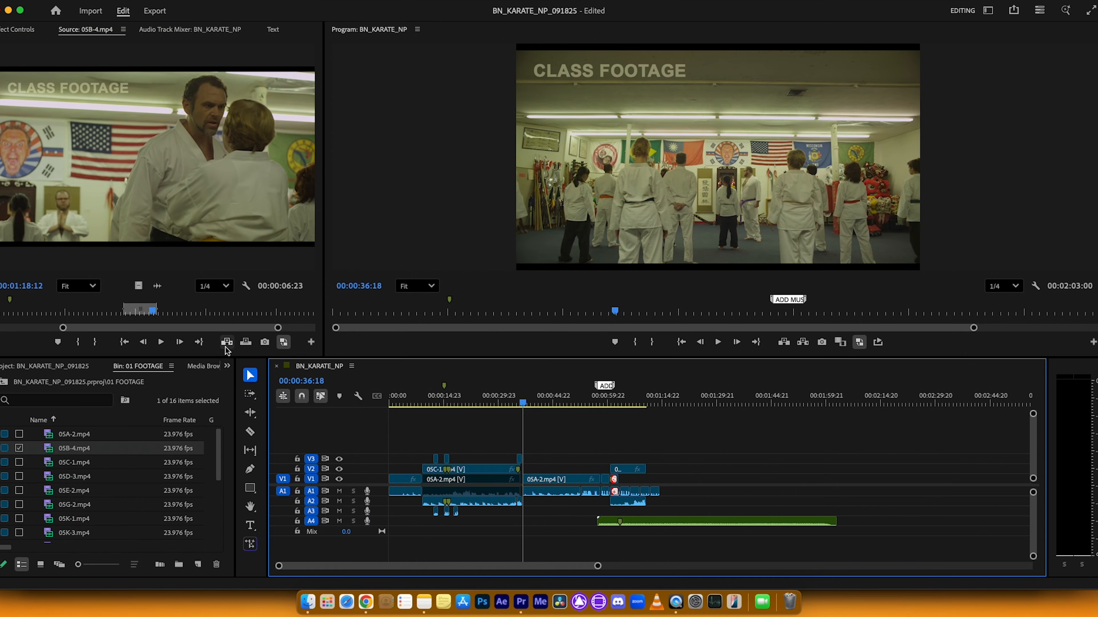
left_click(226, 347)
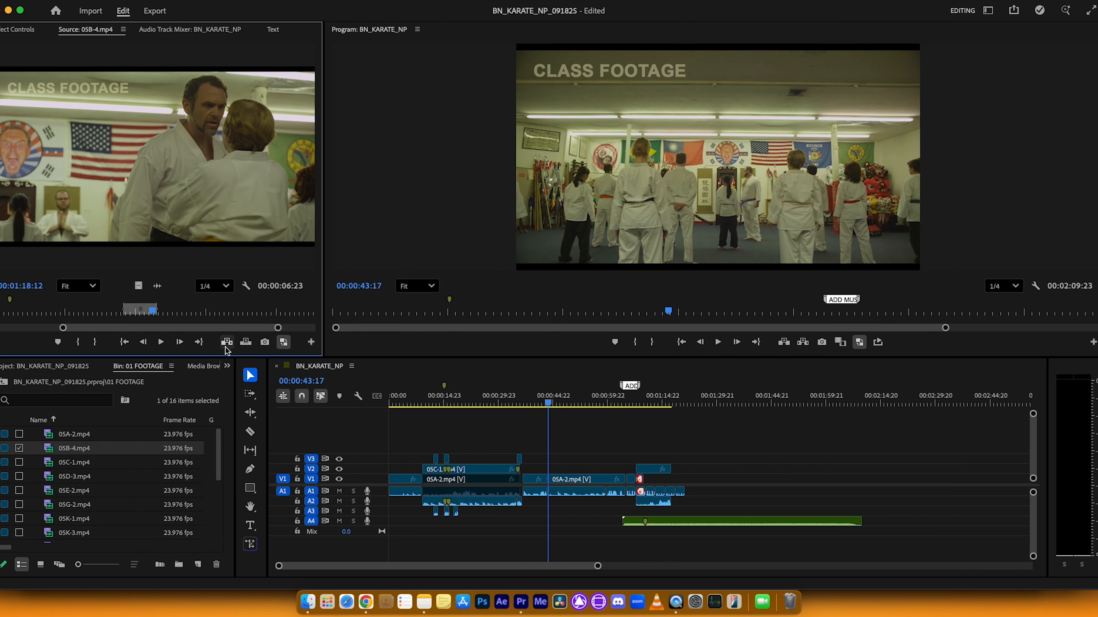
key("super+z")
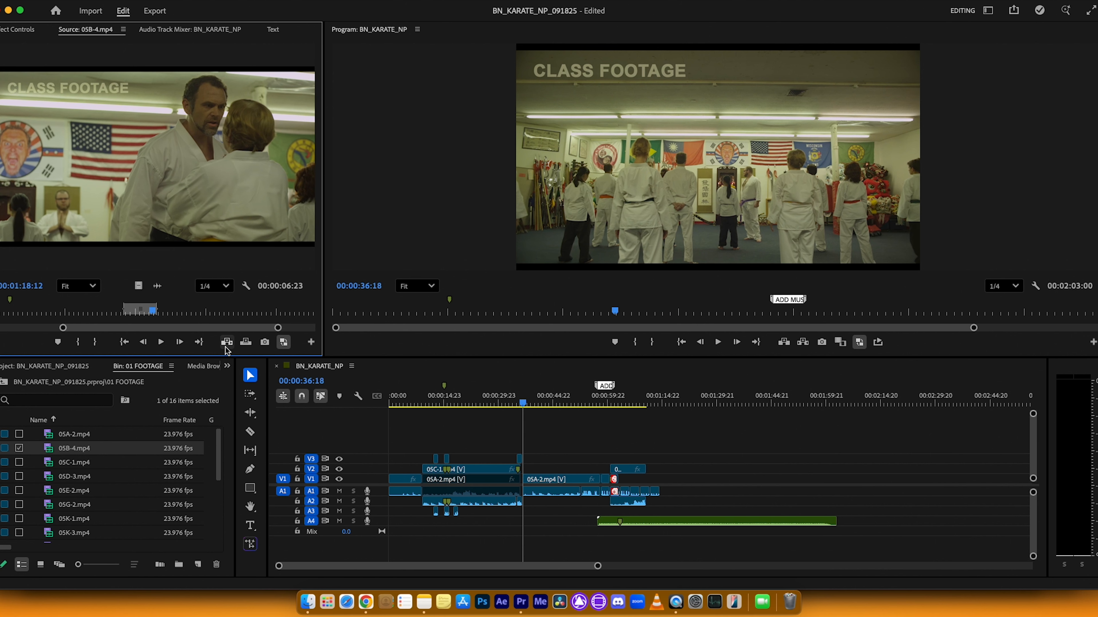
Step: Try overwriting V1 and A1 with the marked 05B-4.mp4 range from 00:00:36:18, inspect the replaced section and undo it
left_click(247, 343)
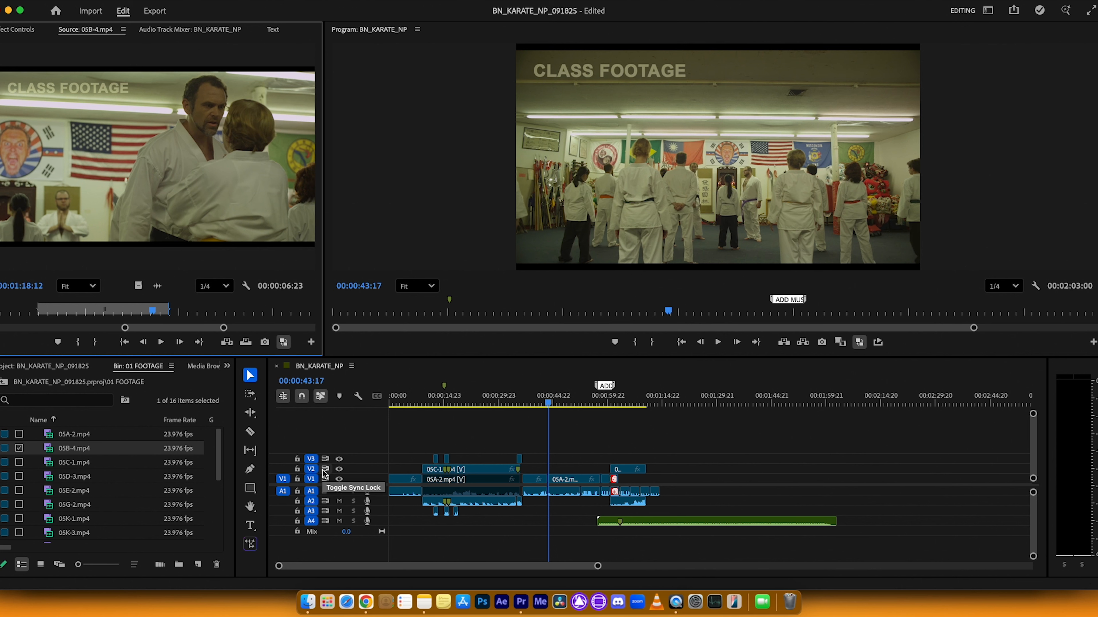
left_click(569, 445)
key("=")
key("equal")
key("equal")
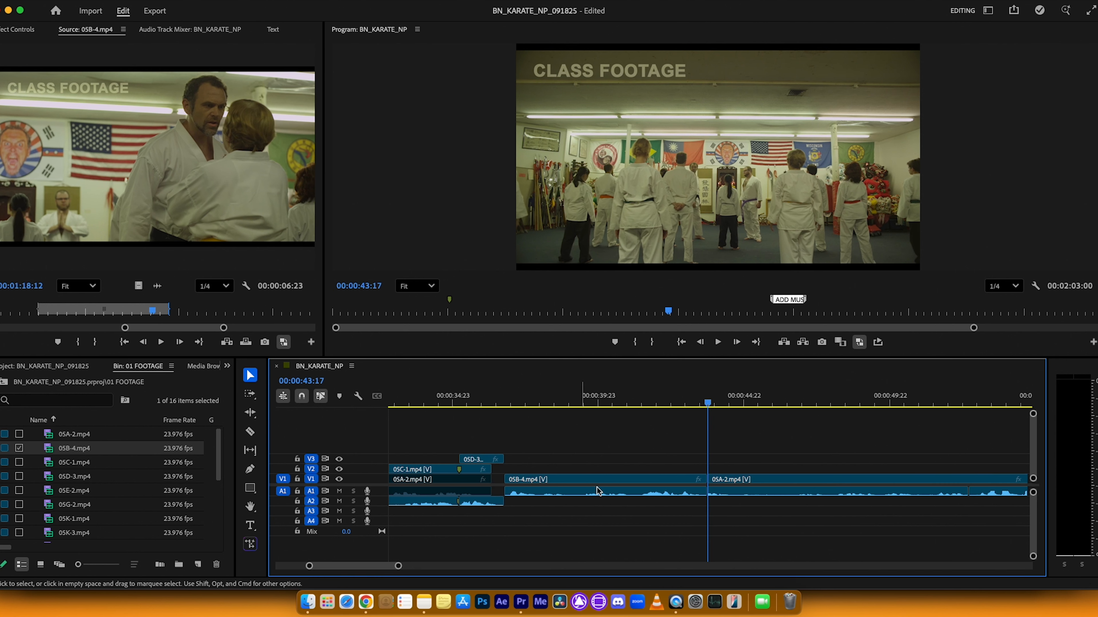
key("q")
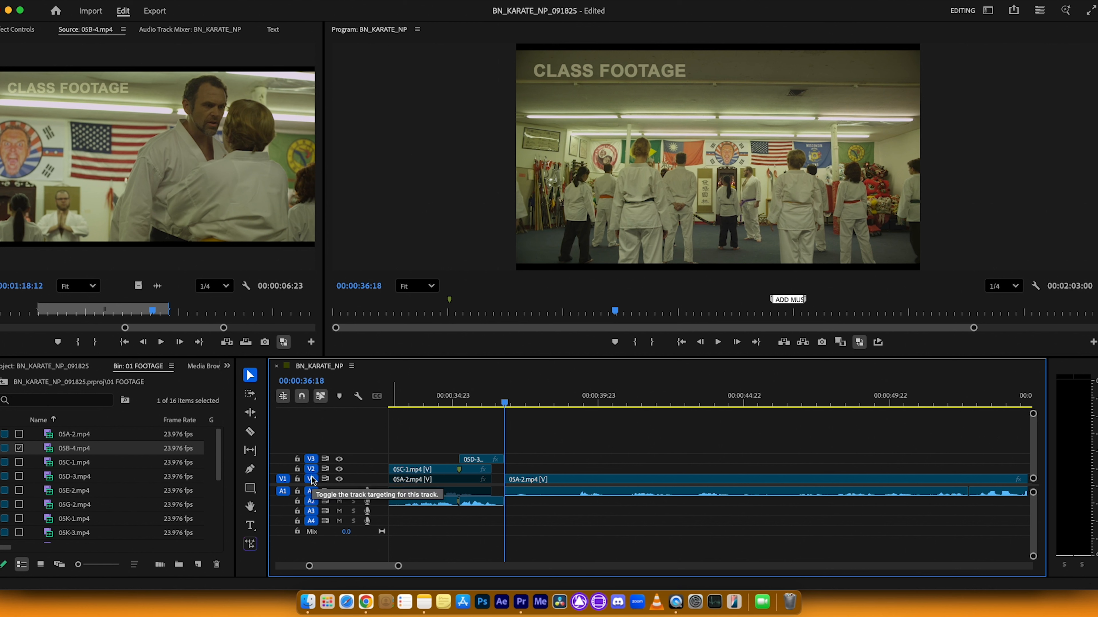
left_click(526, 480)
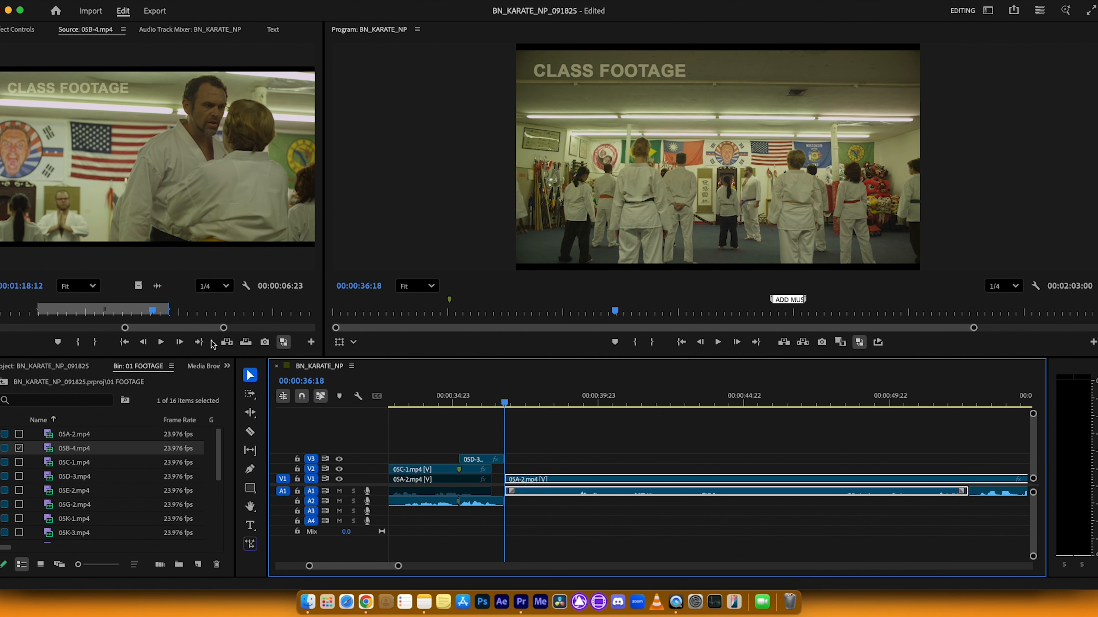
left_click(226, 342)
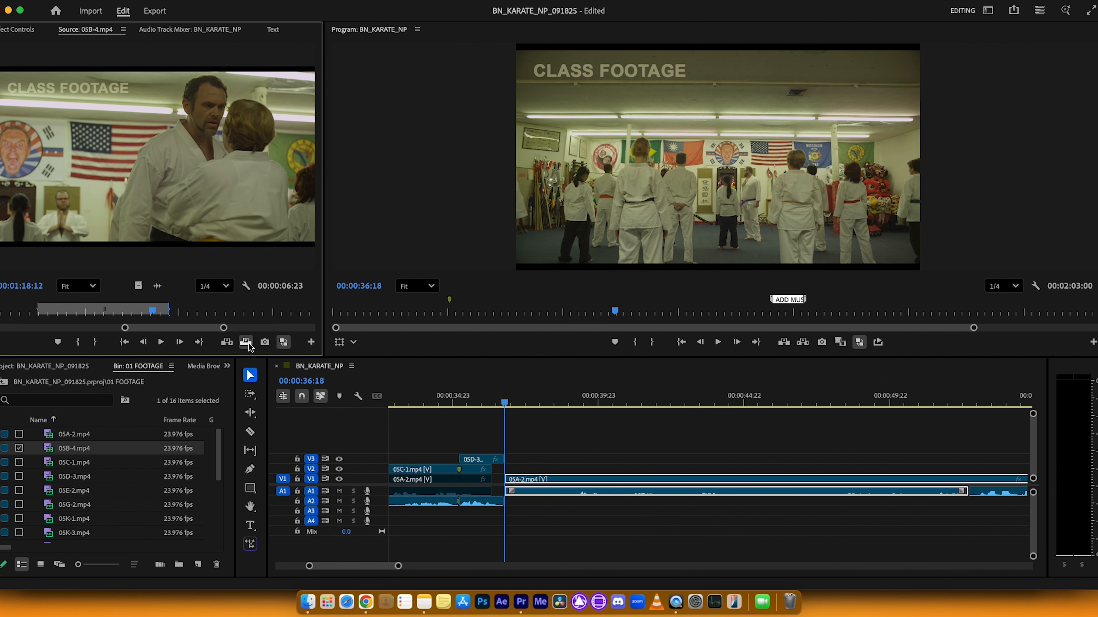
key("super+z")
left_click(645, 512)
left_click(548, 481)
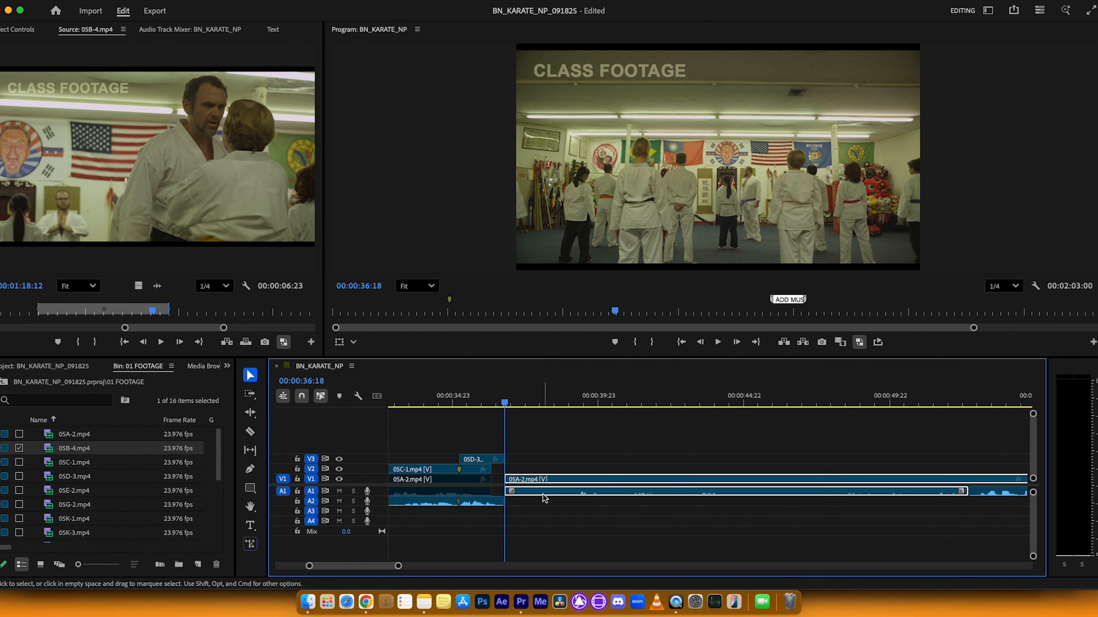
left_click(542, 500)
Step: Overwrite the marked 05B-4.mp4 range onto V2 and A2 at 00:00:36:18 and play back the edit
left_click(282, 468)
left_click(283, 501)
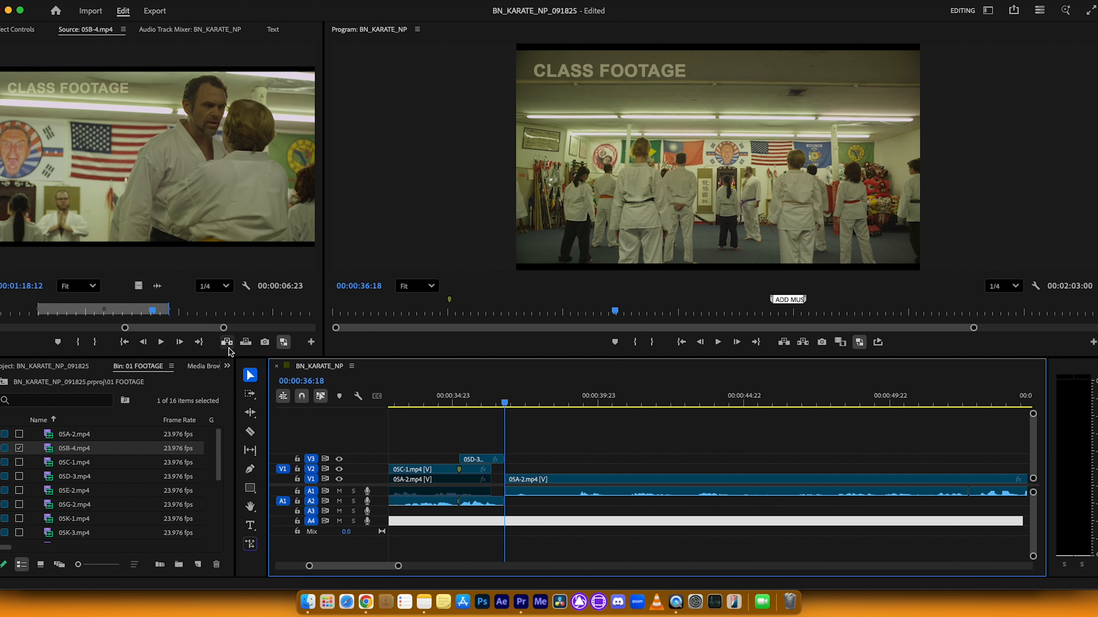
left_click(250, 343)
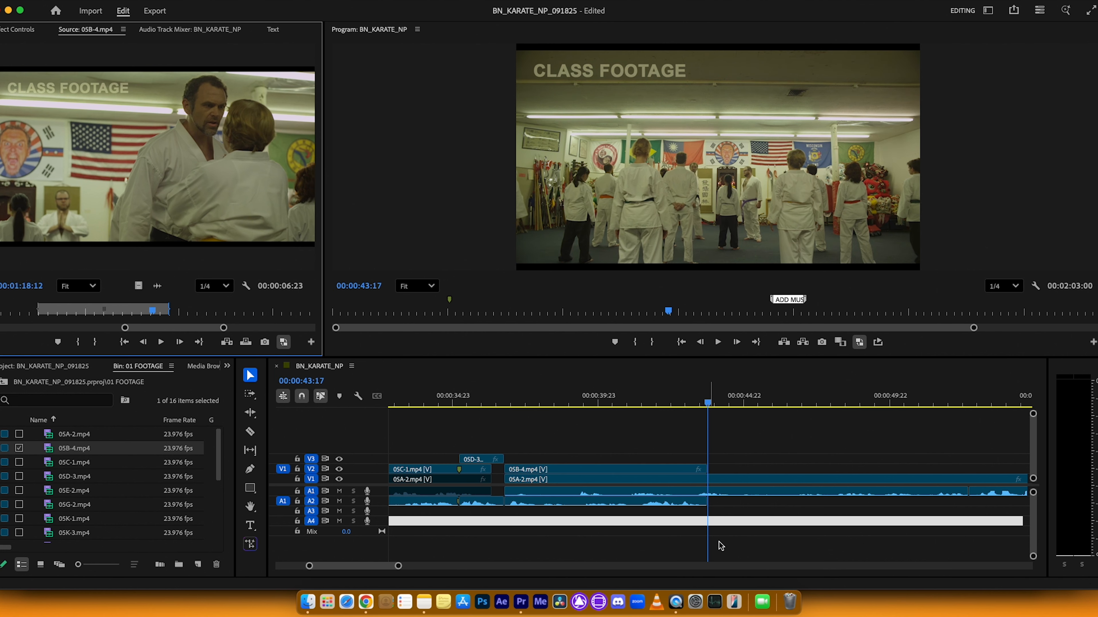
left_click(492, 400)
key("space")
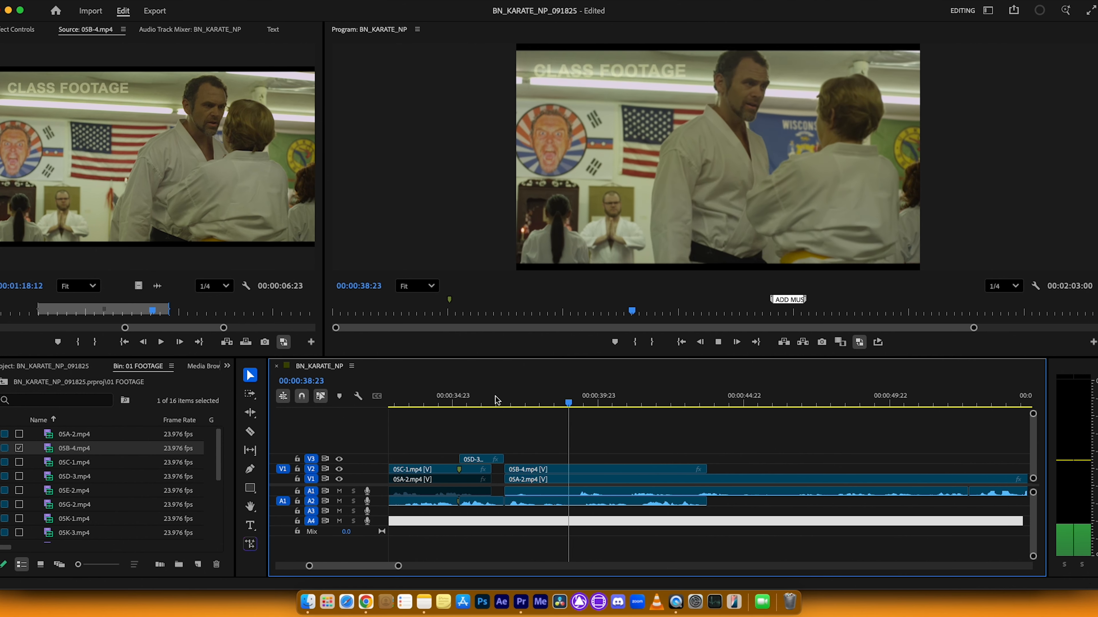
Step: Stop playback and split the 05A-2.mp4 clip on V1 and A1 at 00:00:44:19, just past the end of 05B-4.mp4
key("space")
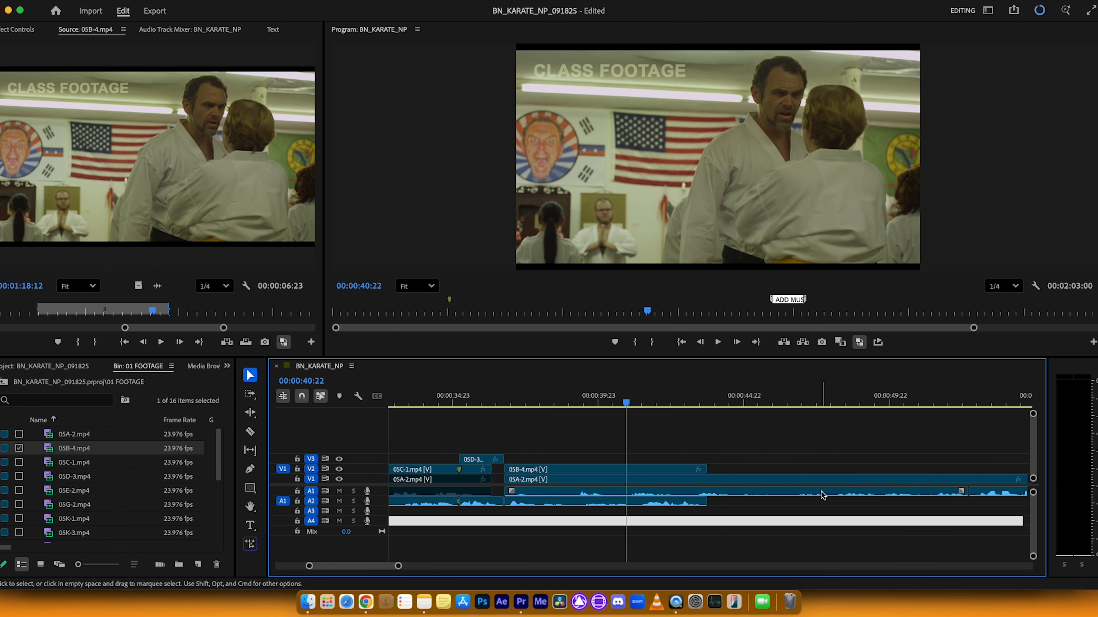
left_click(250, 432)
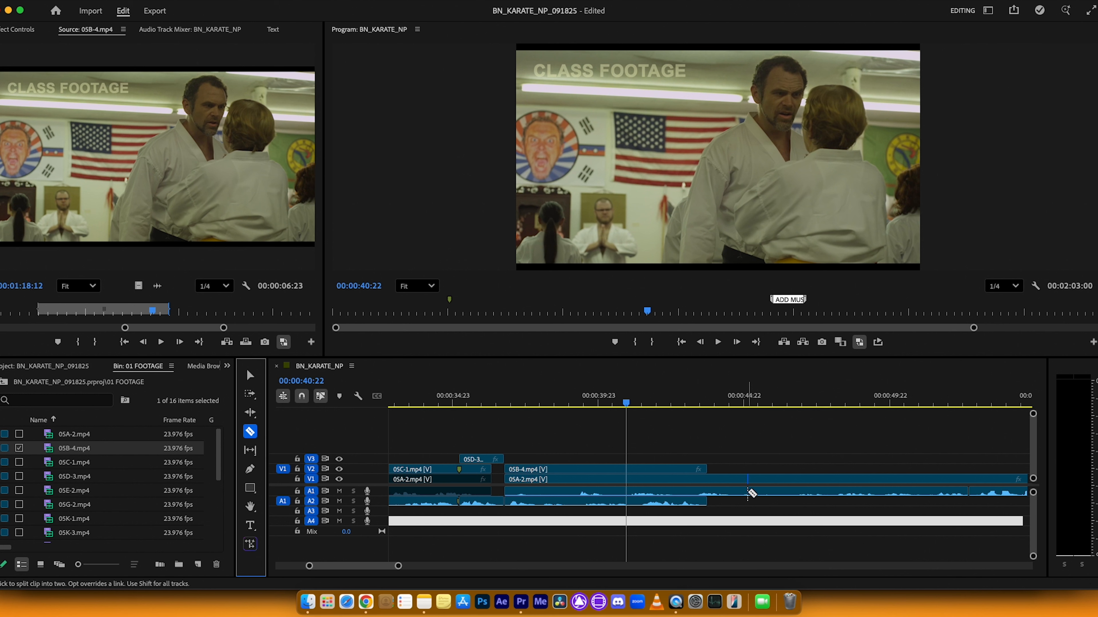
left_click(741, 480)
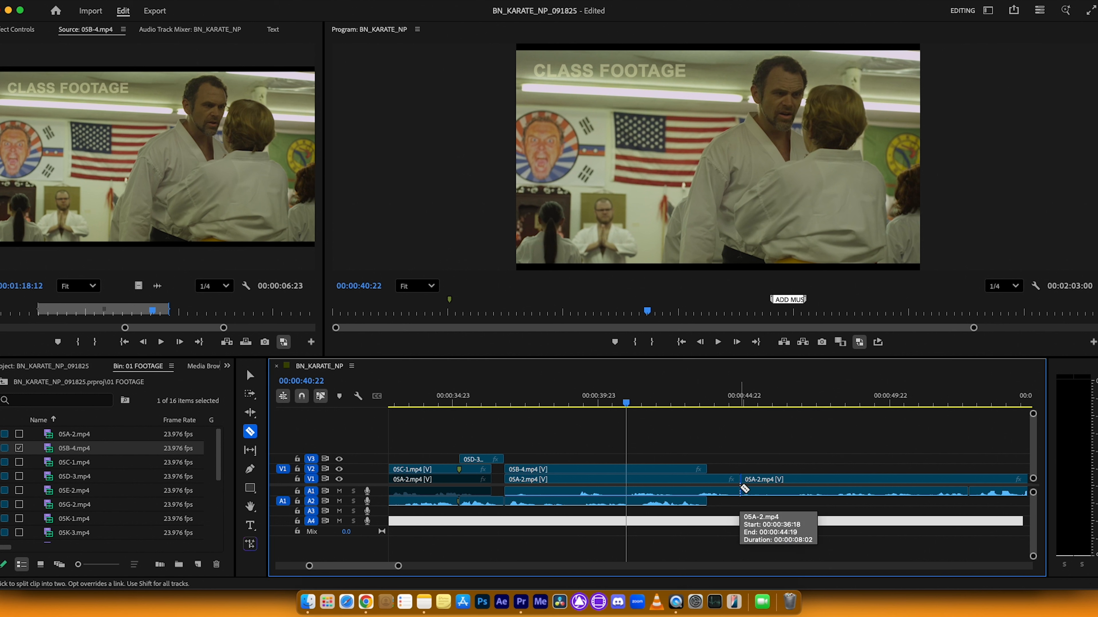
left_click(249, 375)
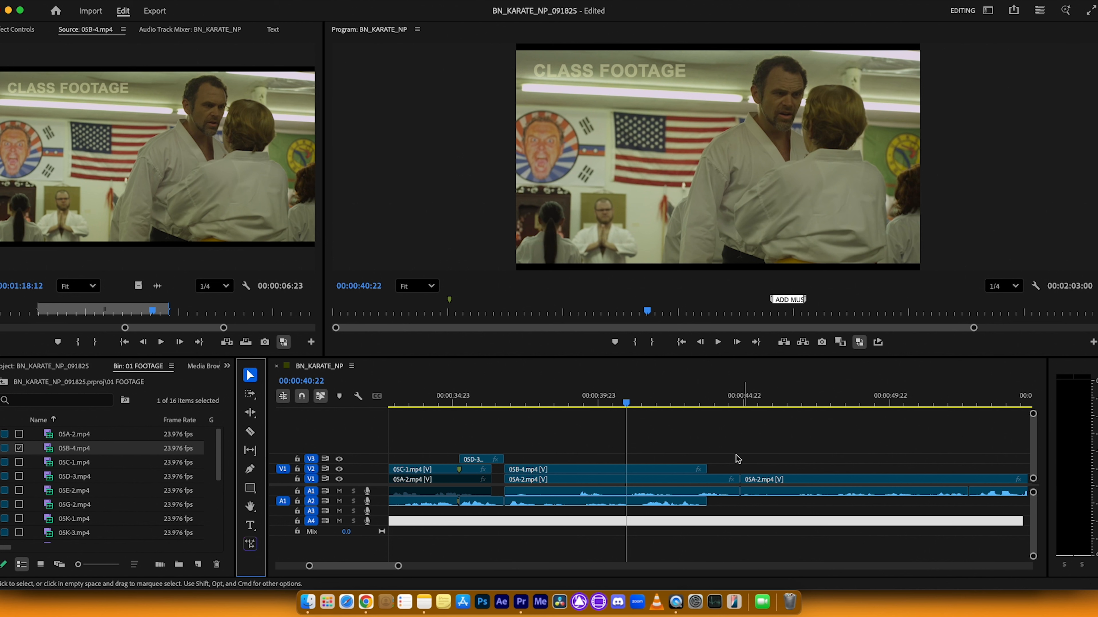
Step: Disable the split 05A-2.mp4 section on V1 and A1 beneath 05B-4.mp4 and return the playhead to before the edit
left_click(729, 468)
left_click(737, 504)
left_click(728, 489)
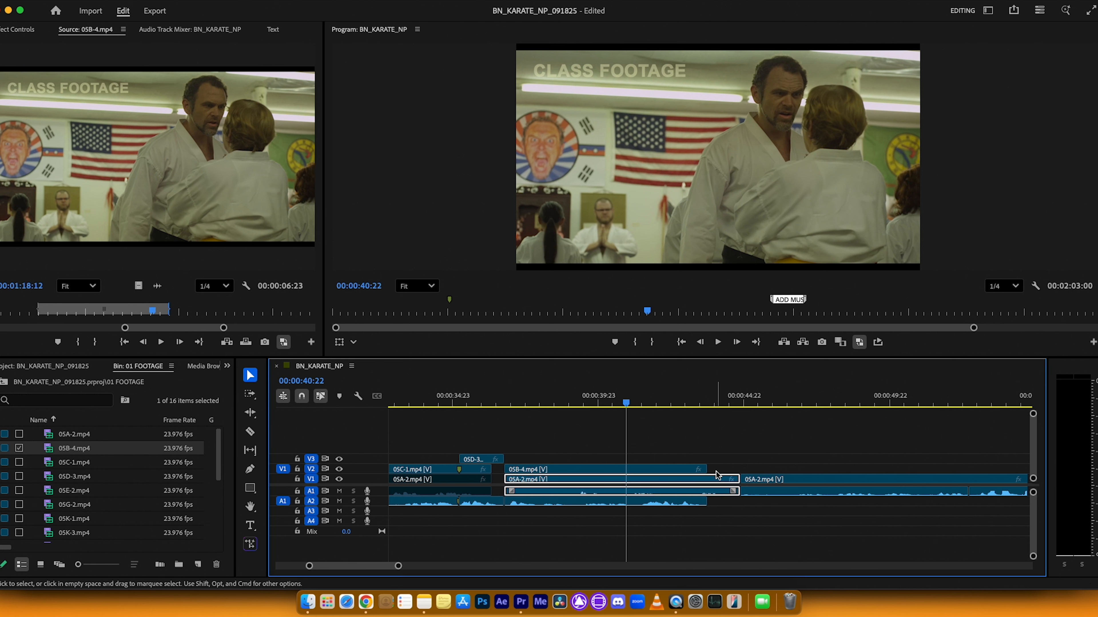
right_click(709, 485)
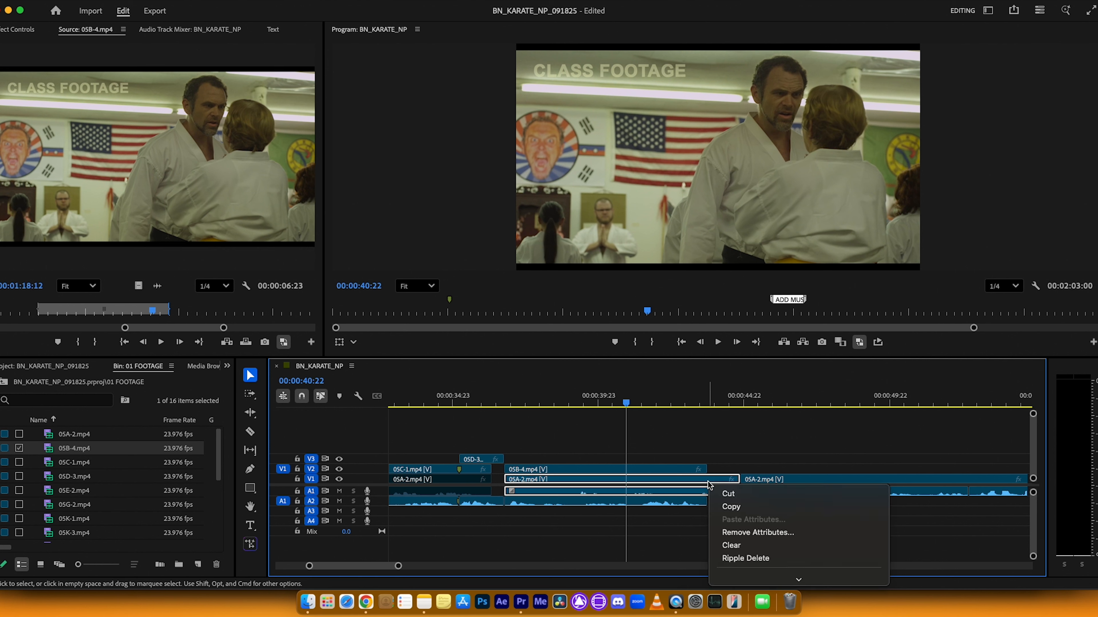
scroll(730, 510, "down", 5)
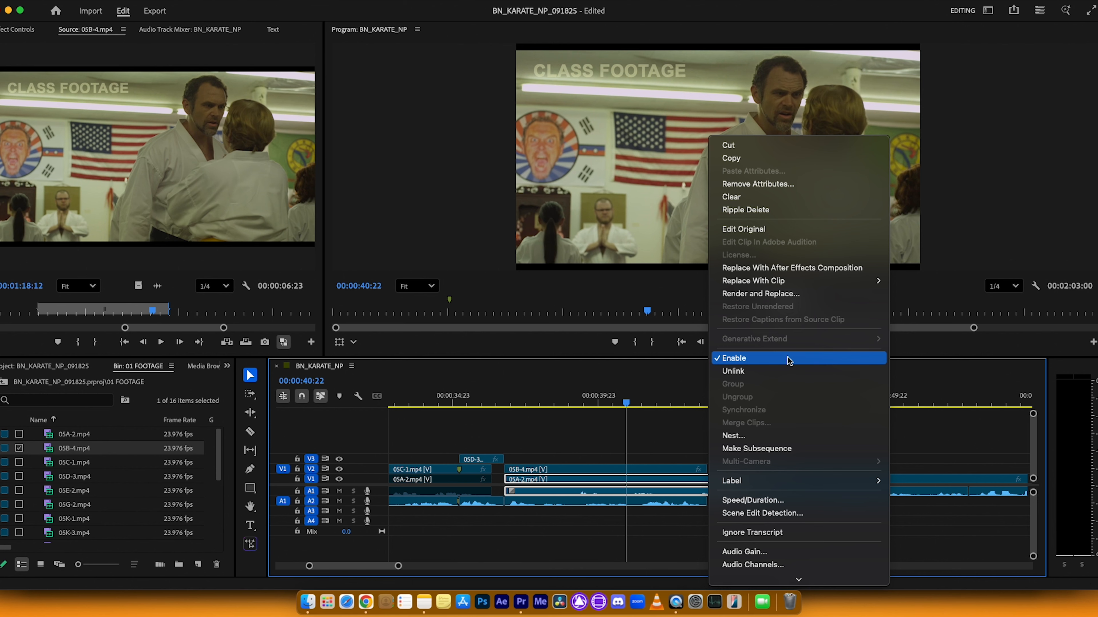
left_click(790, 360)
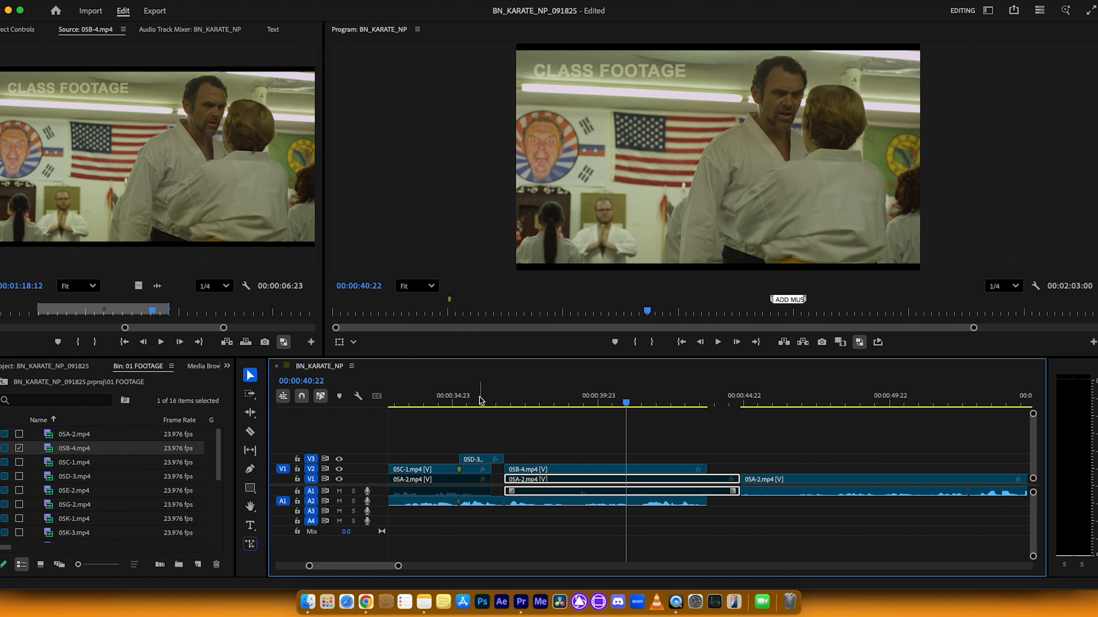
left_click(491, 400)
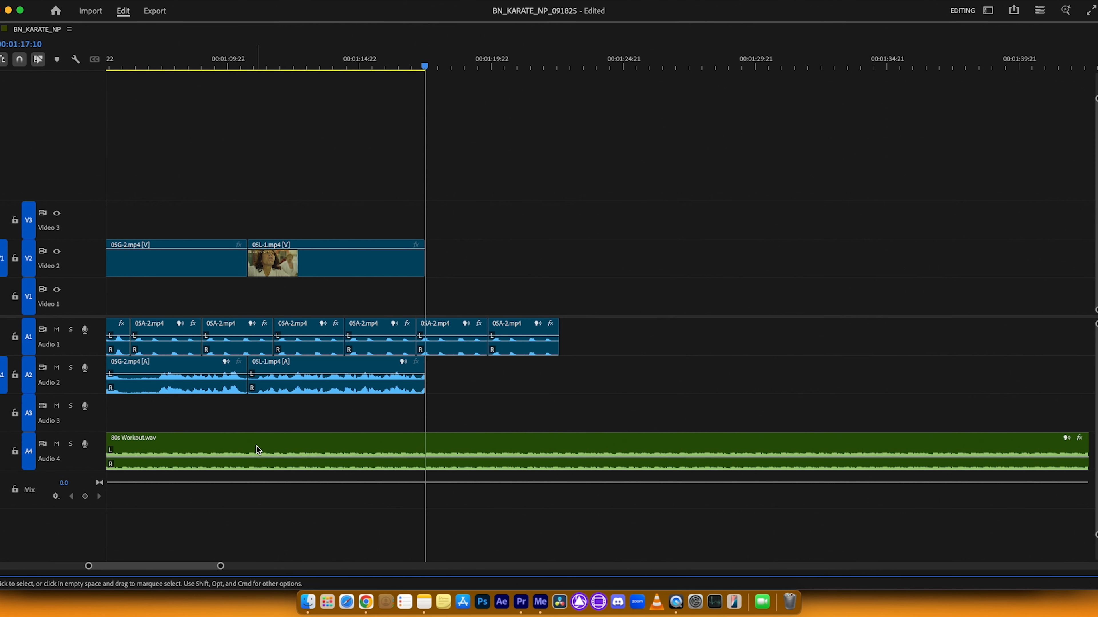
Step: Restore the timeline from its maximized view, minimize the track heights, and lock audio tracks A4 and A1
key("grave")
key("shift+minus")
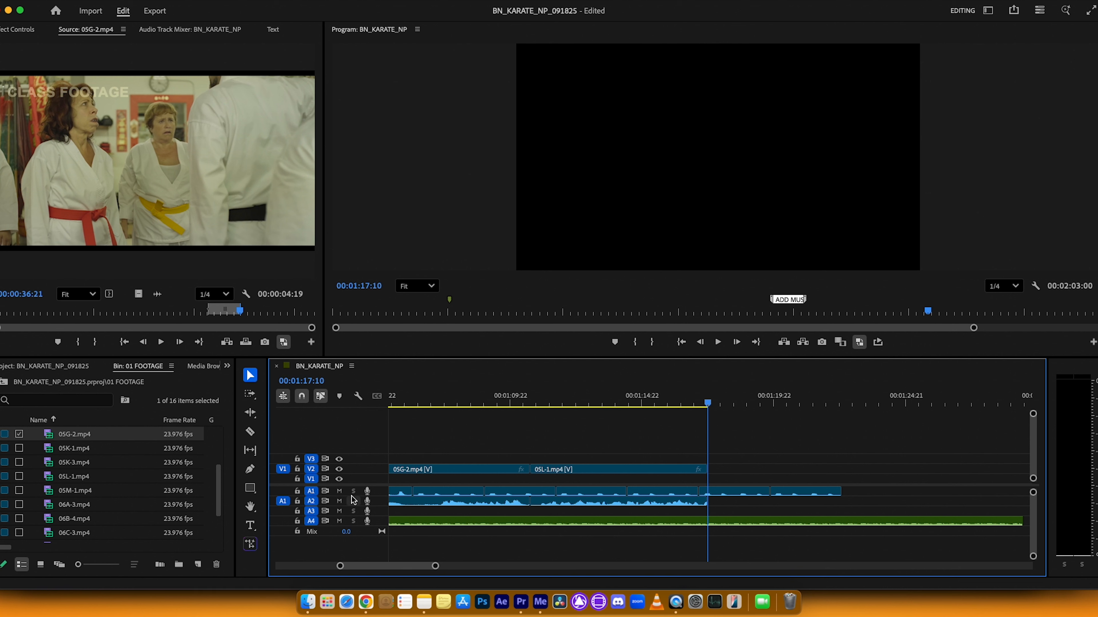
left_click(297, 521)
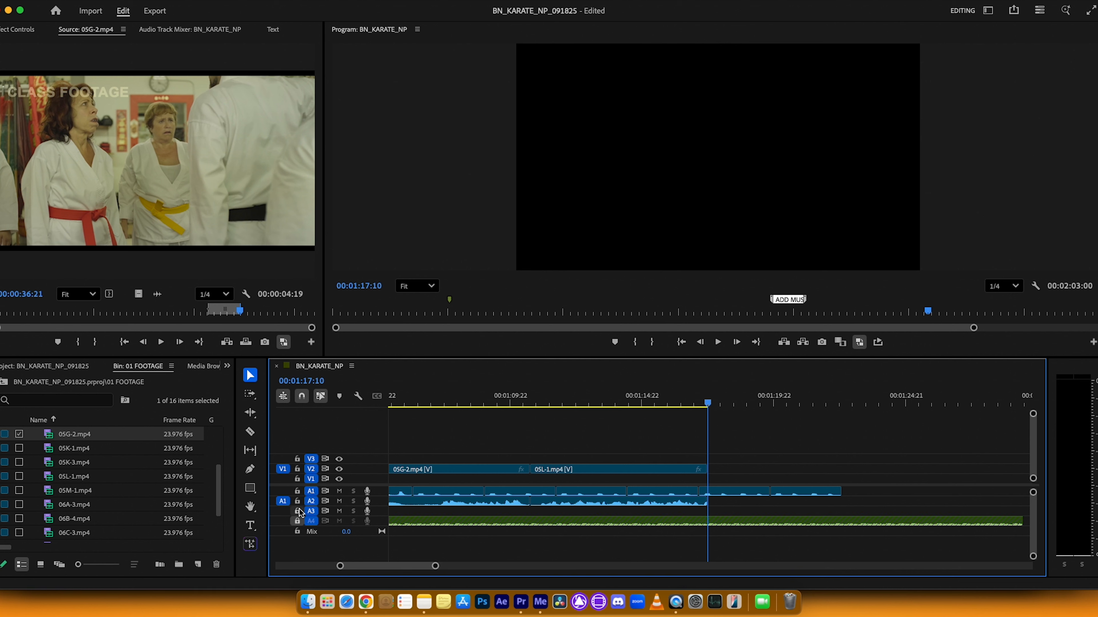
left_click(297, 492)
Step: Insert the marked 05G-2.mp4 range onto V2 and A2 at 00:01:17:10, and unlock audio tracks A4 and A1
left_click(229, 353)
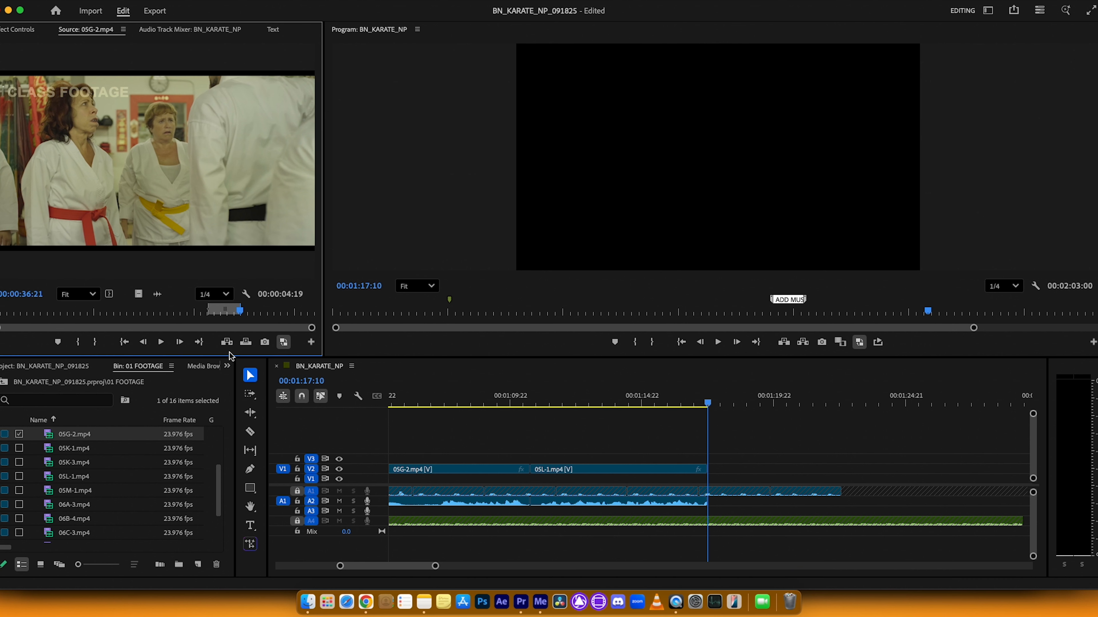
left_click(229, 343)
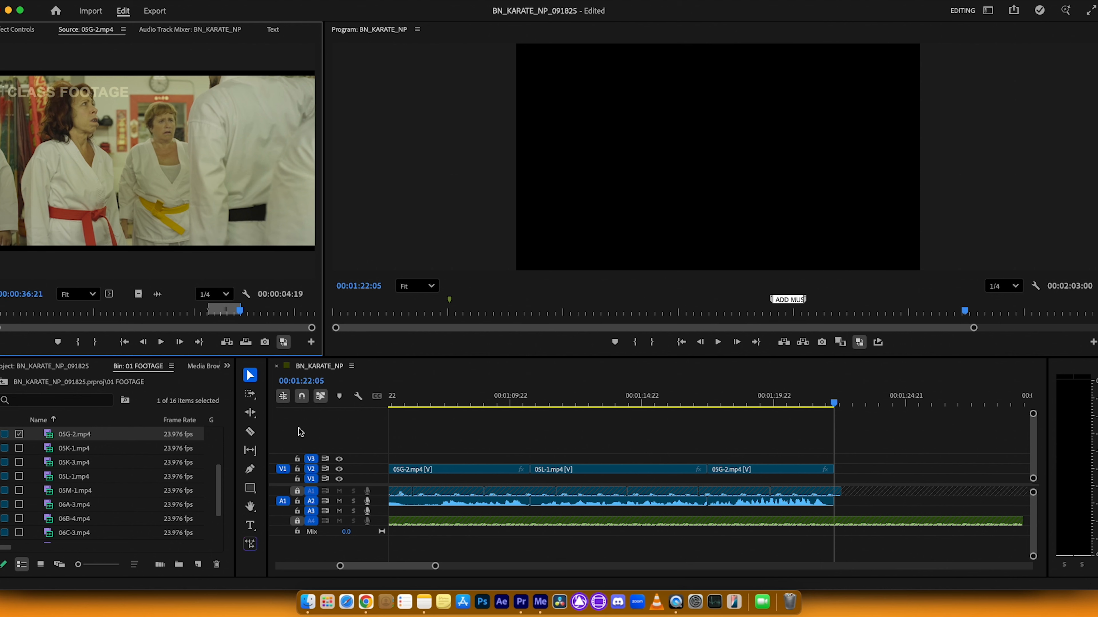
left_click(298, 521)
left_click(297, 492)
Step: Browse the clips in the 01 FOOTAGE bin and open 05L-1.mp4 in the Source Monitor
left_click_drag(700, 399, 471, 402)
key("minus")
key("minus")
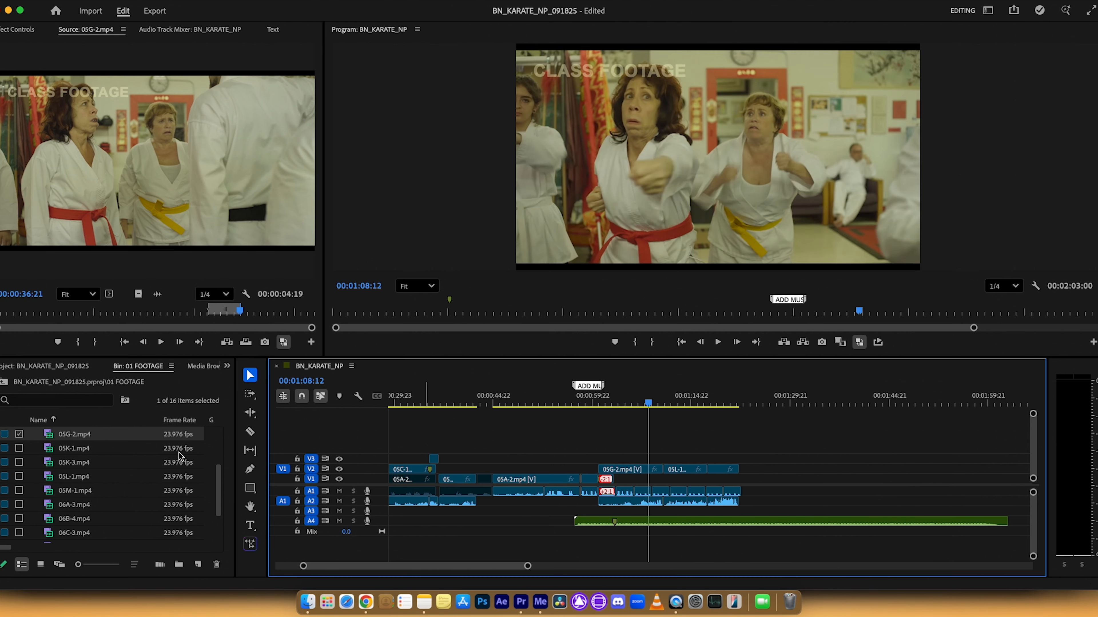
left_click_drag(219, 487, 214, 466)
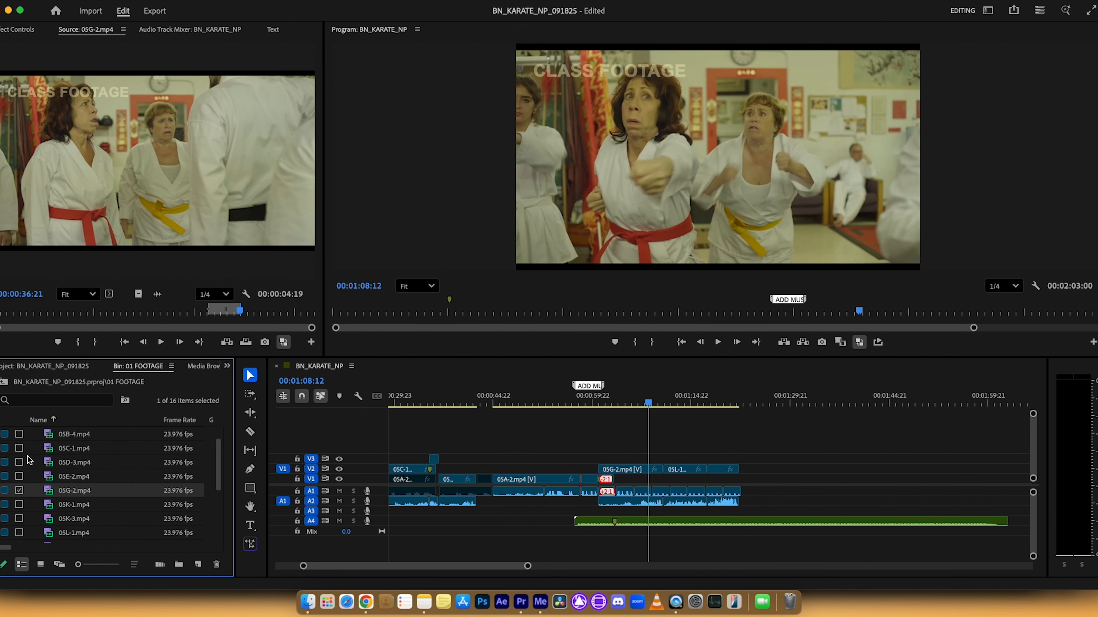
double_click(45, 463)
double_click(47, 479)
double_click(47, 492)
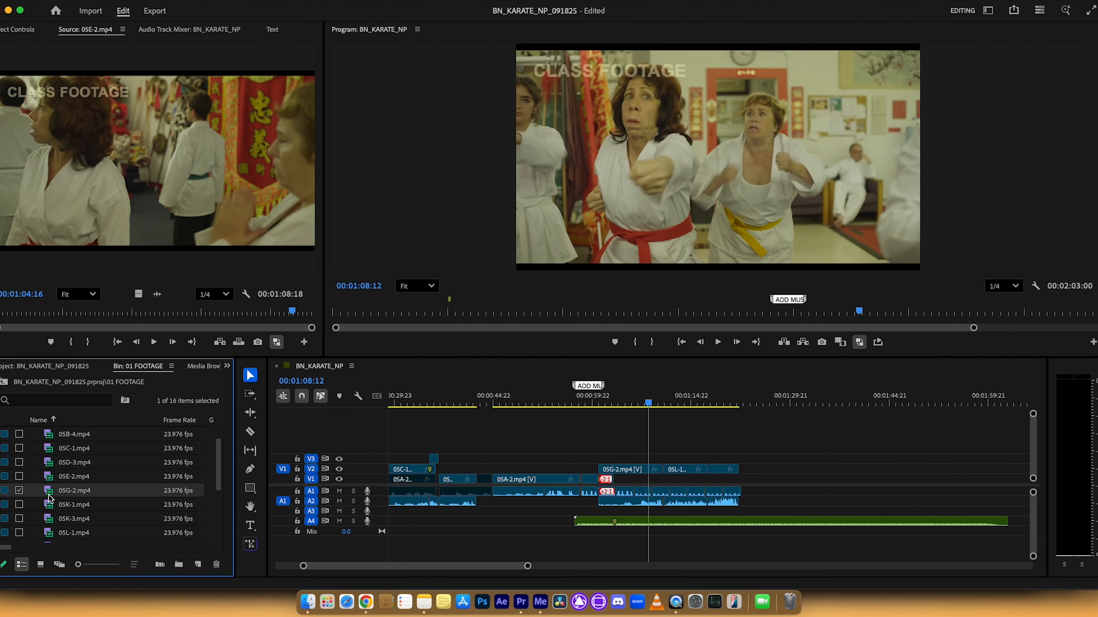
left_click_drag(219, 462, 220, 471)
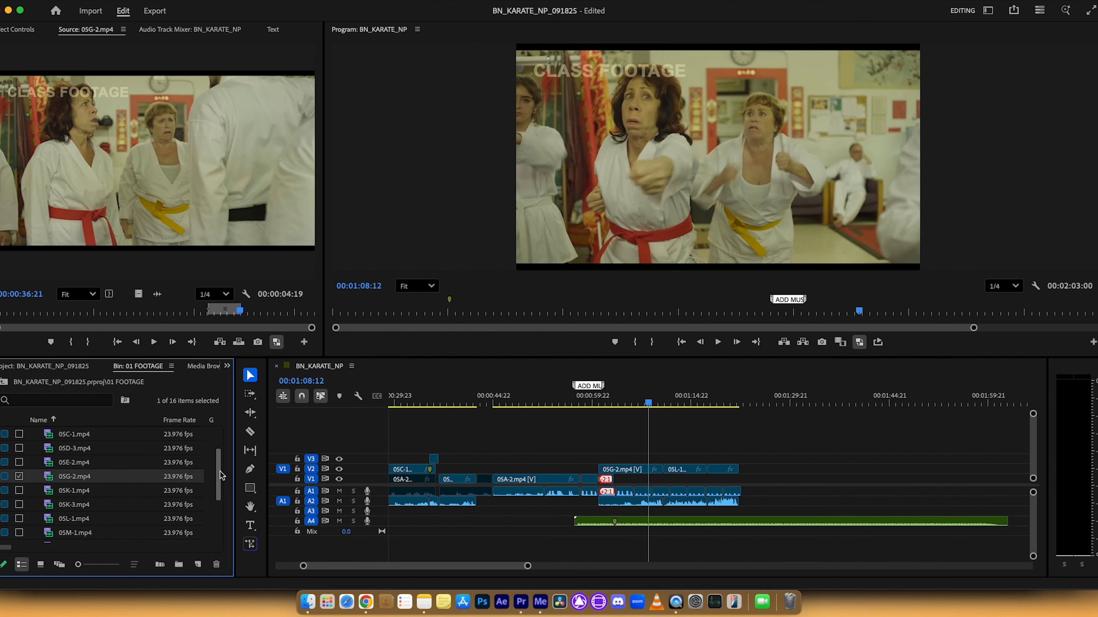
double_click(44, 521)
Step: Mark a new 00:00:01:08 range in 05L-1.mp4 ending at 00:00:41:05
left_click(114, 309)
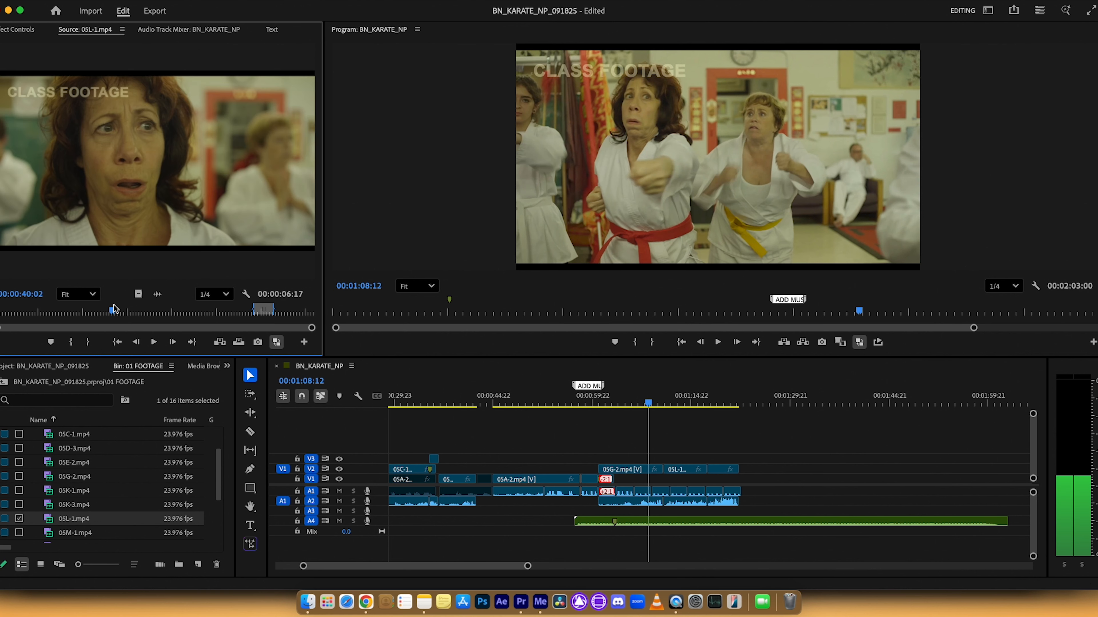
key("i")
key("space")
key("space")
key("o")
Step: Patch the source video to V3 and turn off the source audio patch for the 05C-1.mp4 section around 00:00:25:05
left_click(544, 400)
left_click_drag(548, 400, 412, 405)
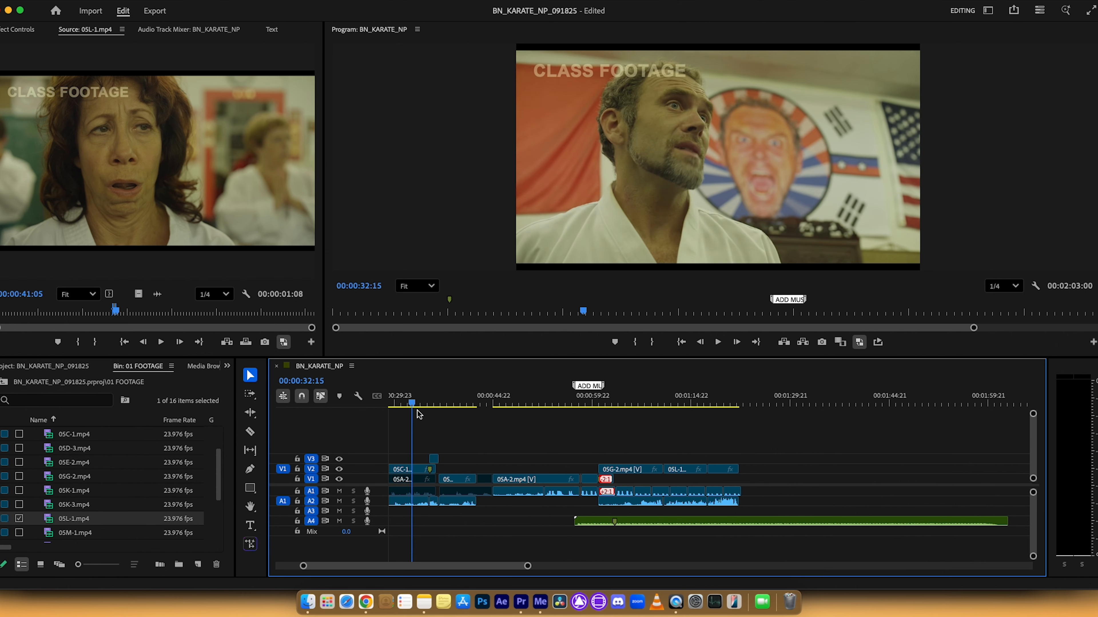
key("=")
left_click_drag(495, 404, 514, 407)
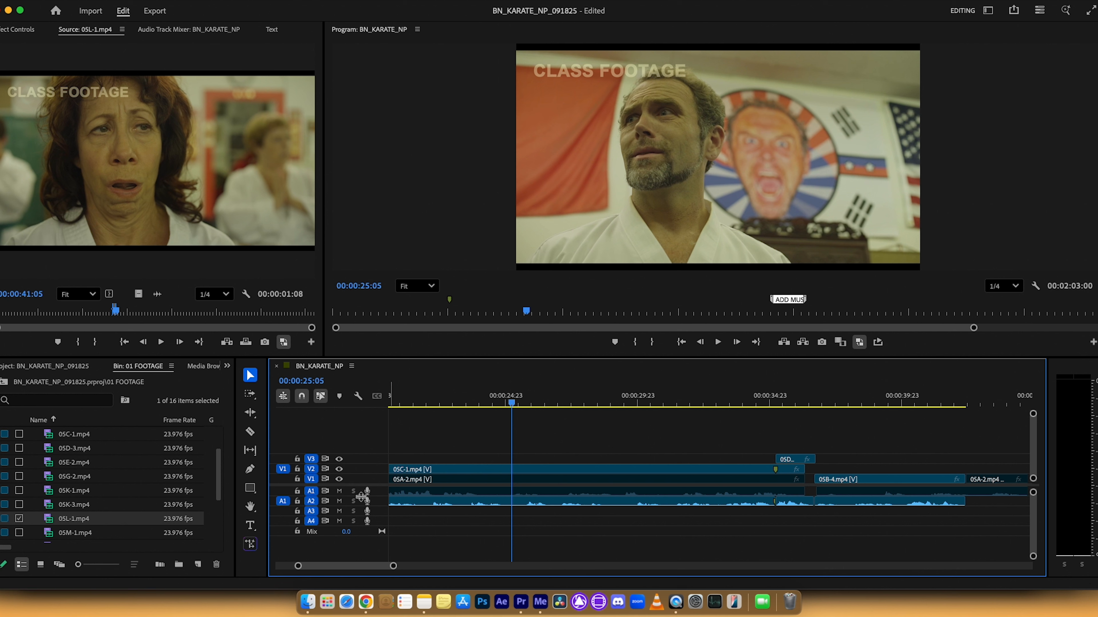
left_click_drag(279, 465, 281, 462)
left_click(283, 502)
Step: Play the 05L-1.mp4 reaction and the 05C-1.mp4 dialogue, and park the sequence playhead at 00:00:26:14
key("space")
key("space")
left_click(47, 333)
key("space")
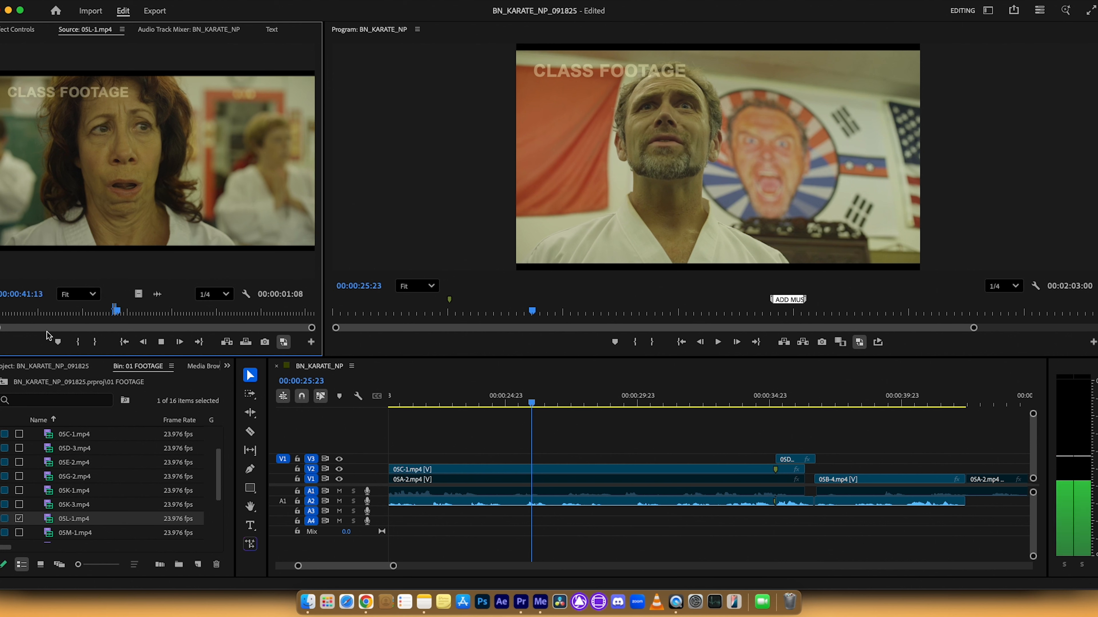
key("space")
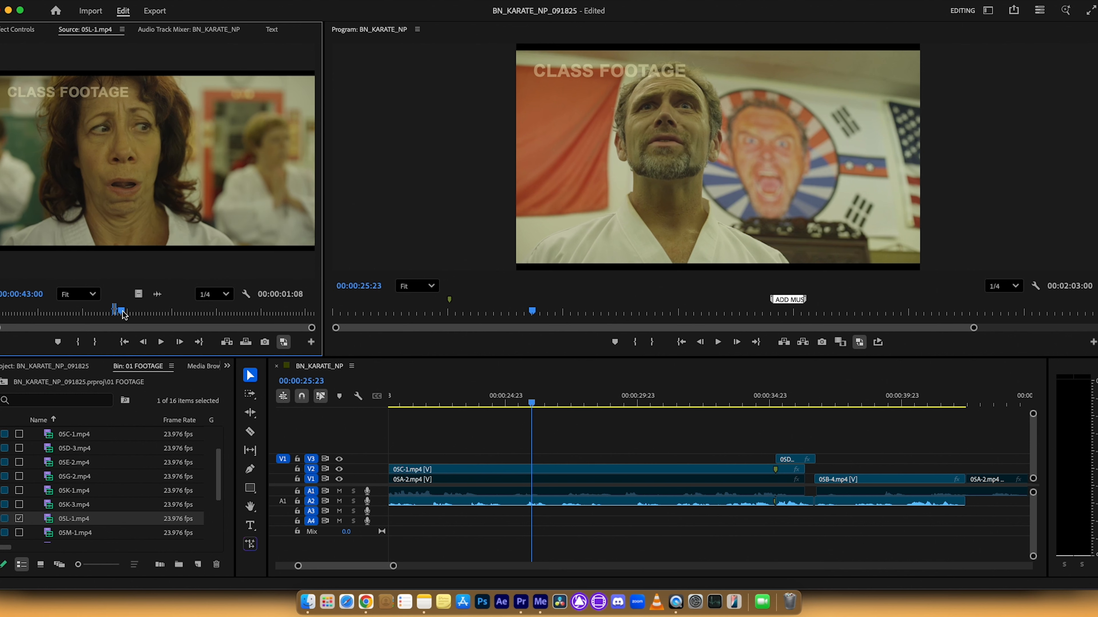
left_click_drag(533, 401, 503, 404)
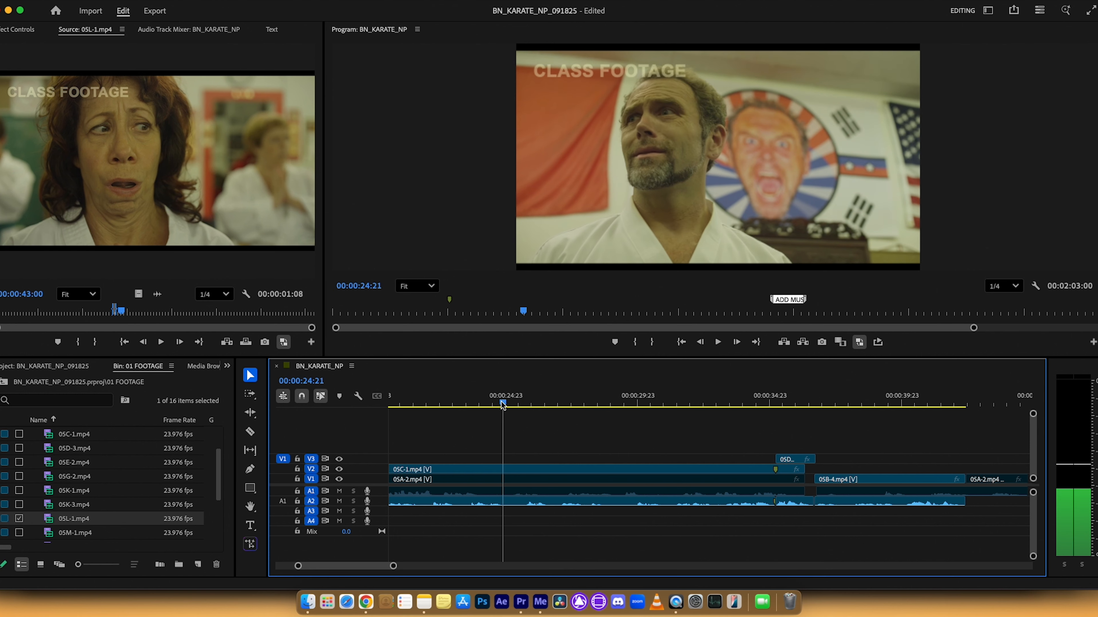
left_click(446, 397)
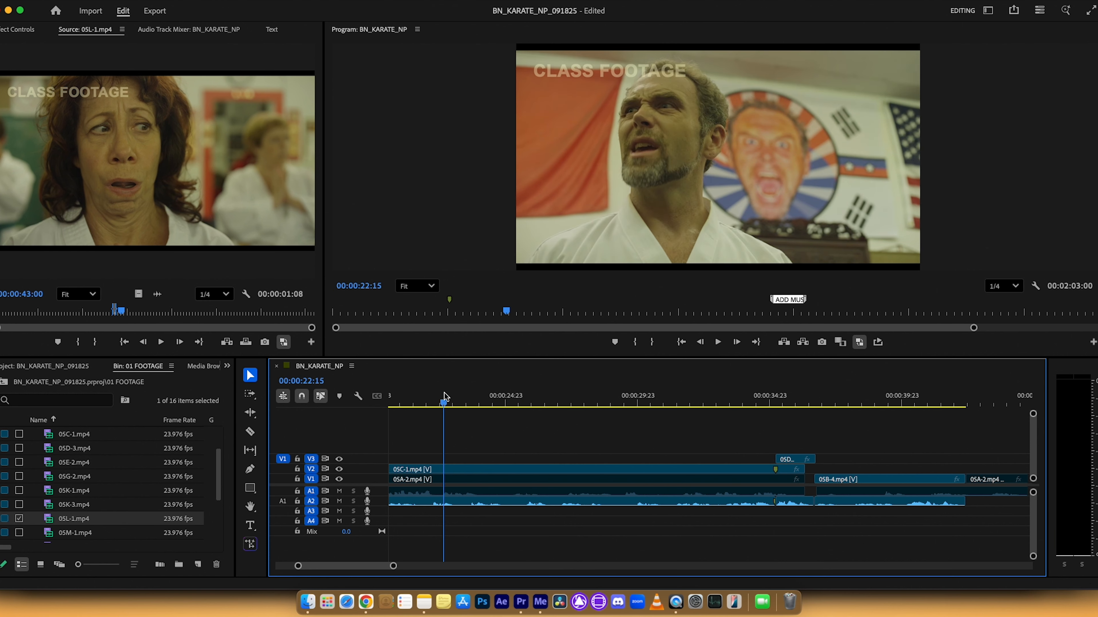
key("space")
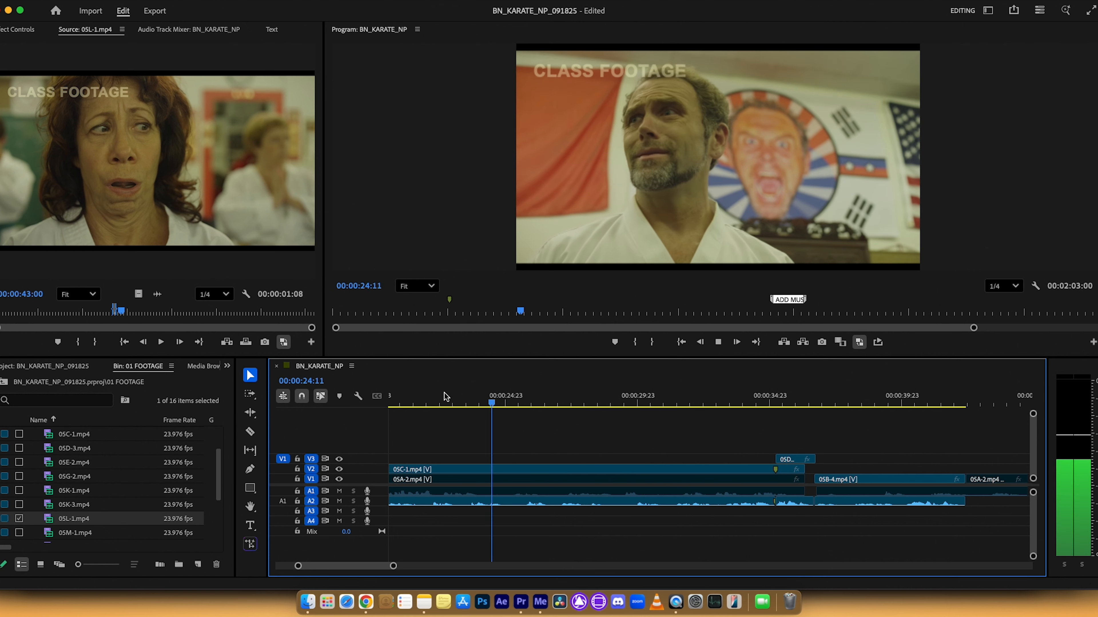
key("space")
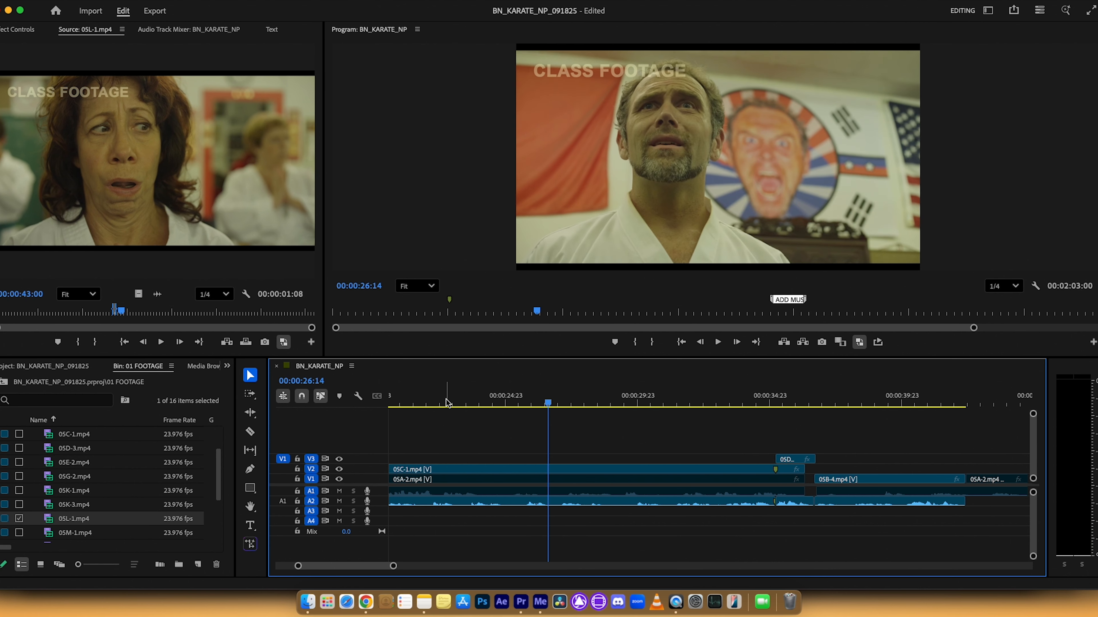
Step: Try overwriting video-only 05L-1.mp4 at 00:00:26:14 onto V3 and onto V2, undoing each edit
left_click(249, 347)
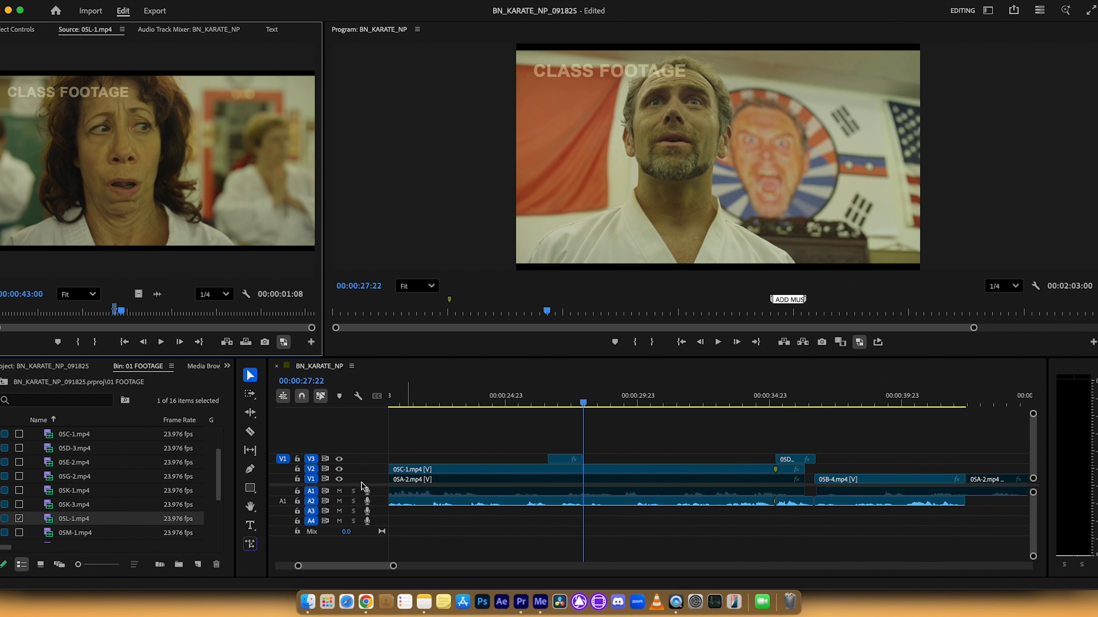
key("super+z")
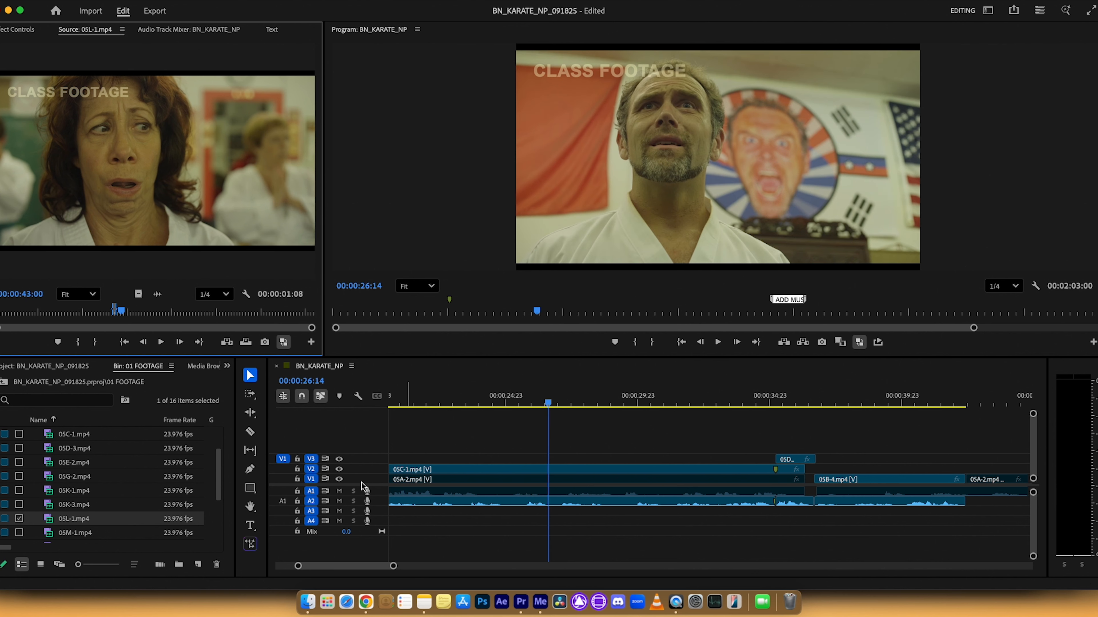
left_click(282, 470)
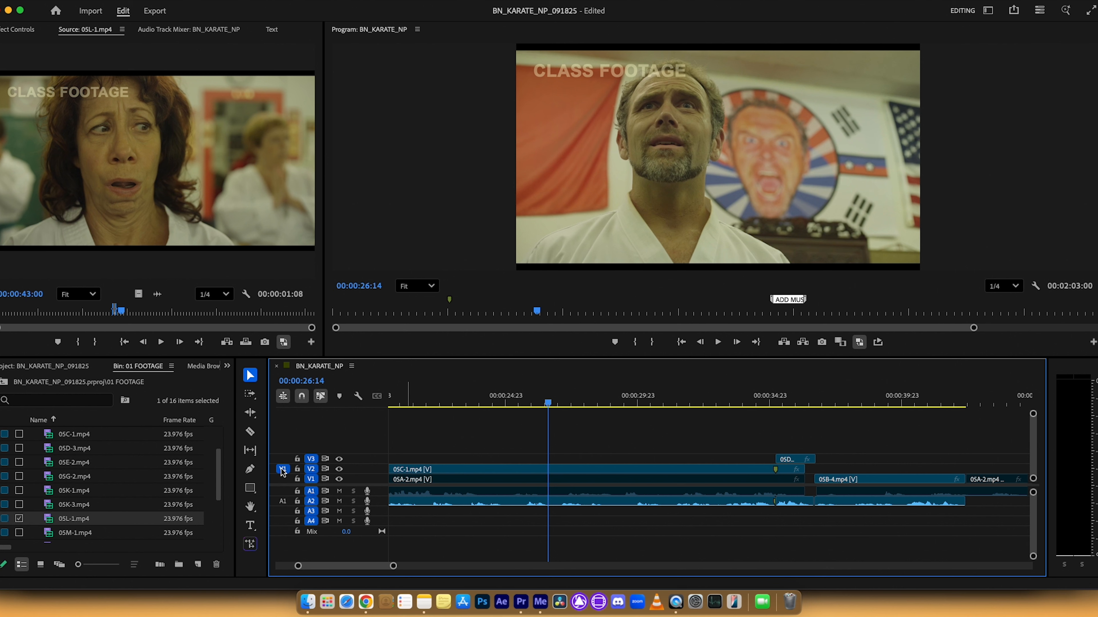
left_click(249, 347)
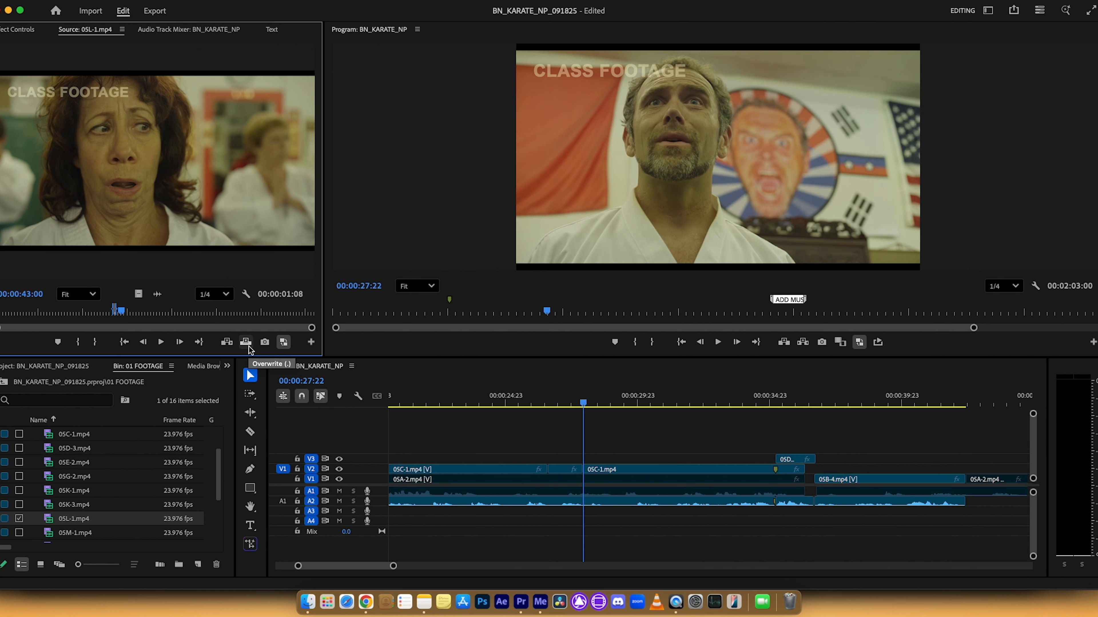
key("=")
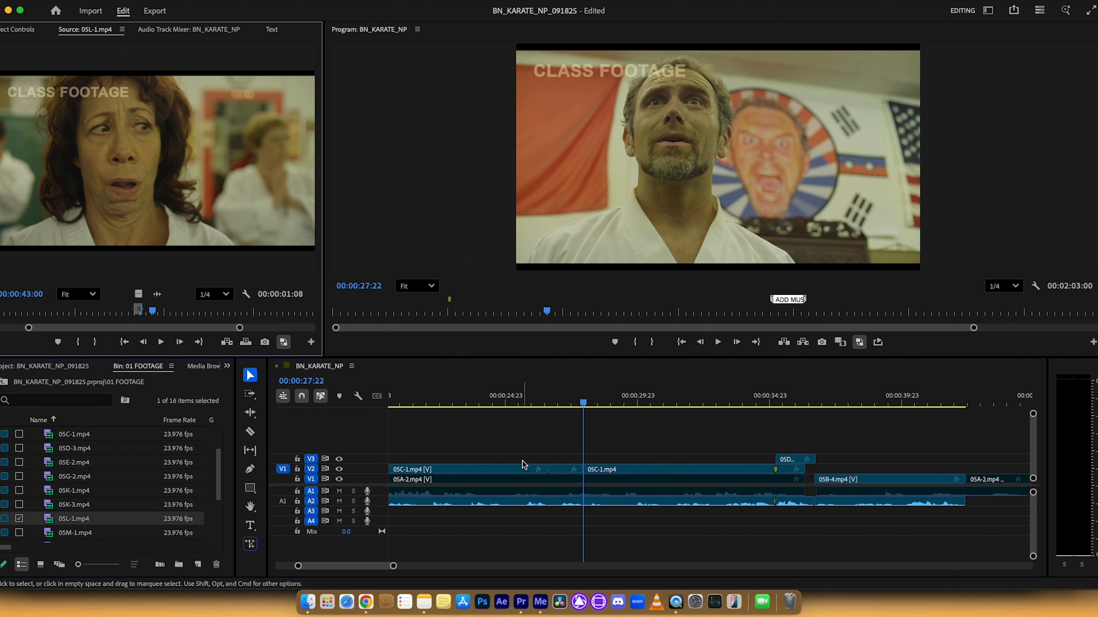
key("super+z")
Step: Patch the source video to V3, overwrite the marked 05L-1.mp4 range at 00:00:26:14 without audio, and play back the cutaway
left_click(284, 460)
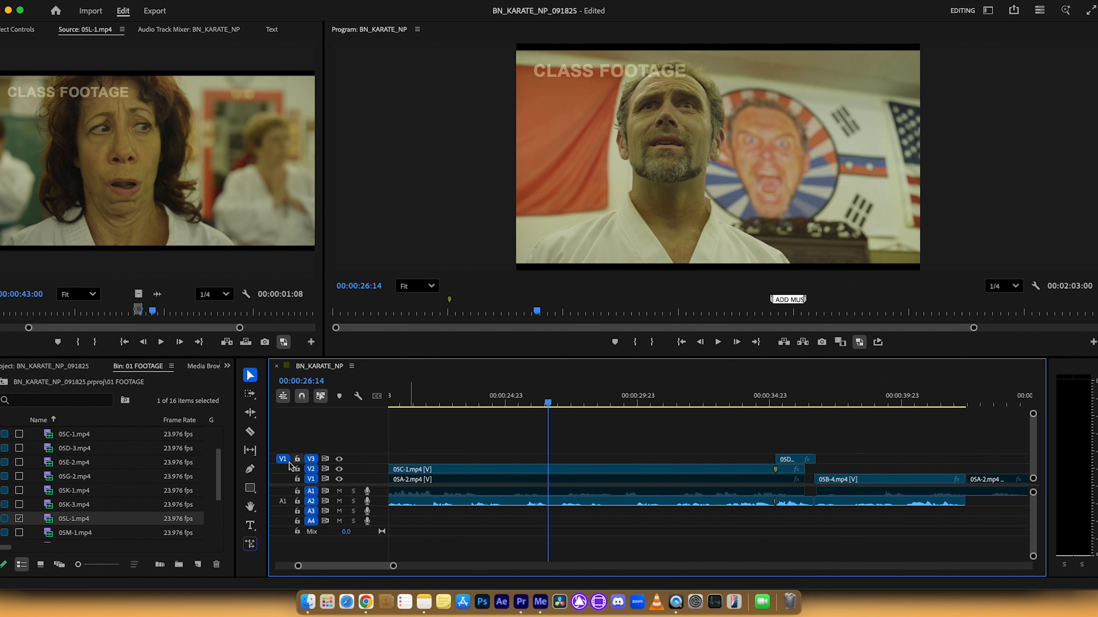
left_click(246, 342)
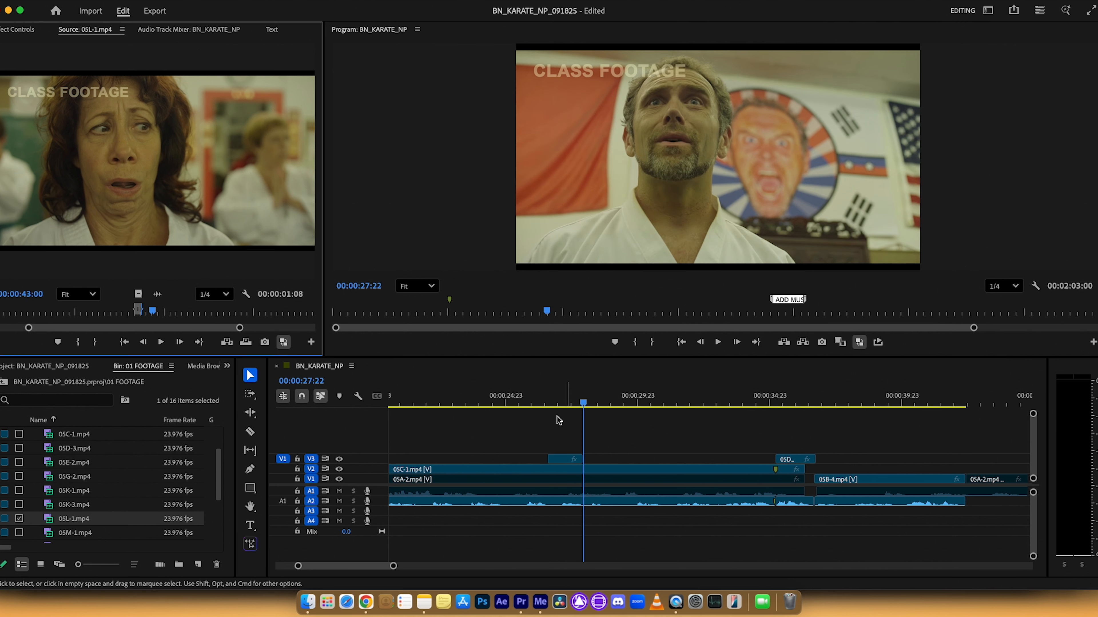
left_click(532, 402)
key("space")
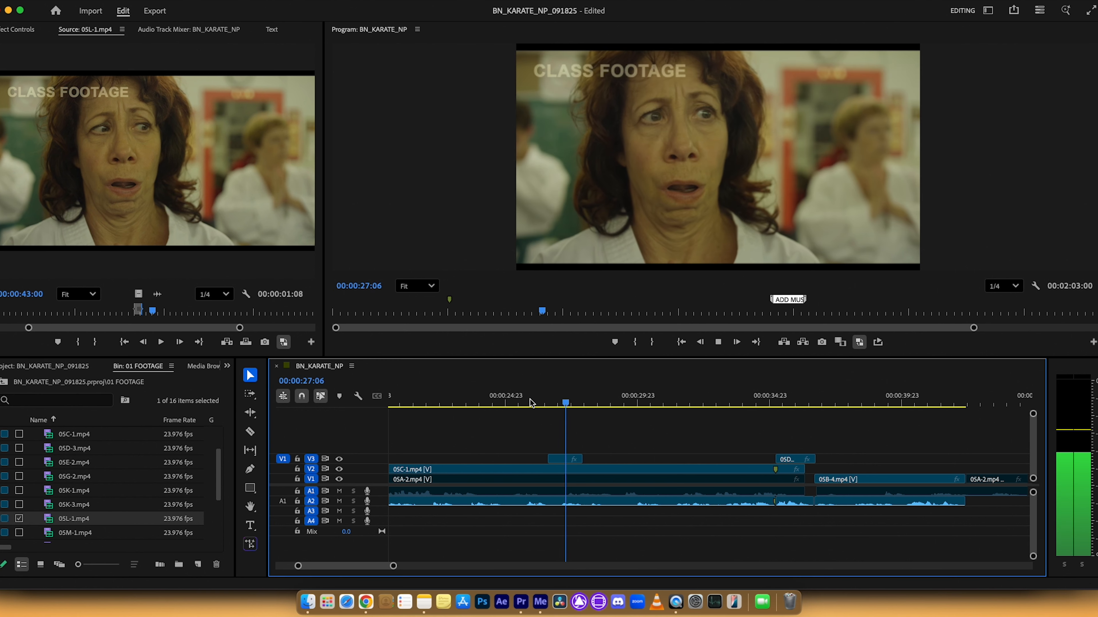
key("space")
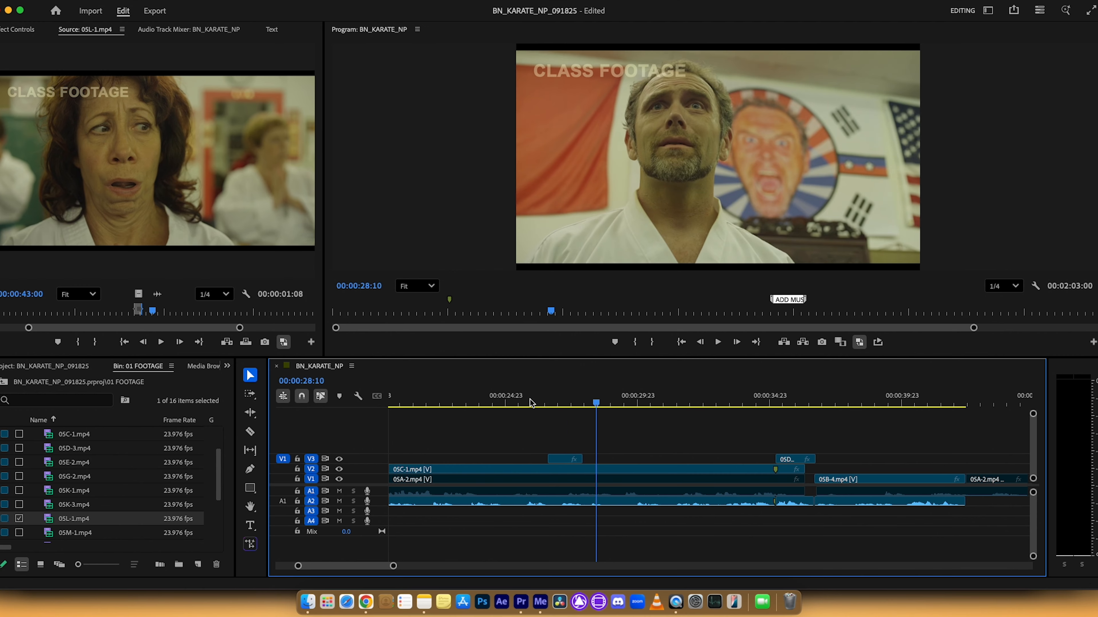
key("minus")
key("minus")
key("minus")
key("minus")
key("minus")
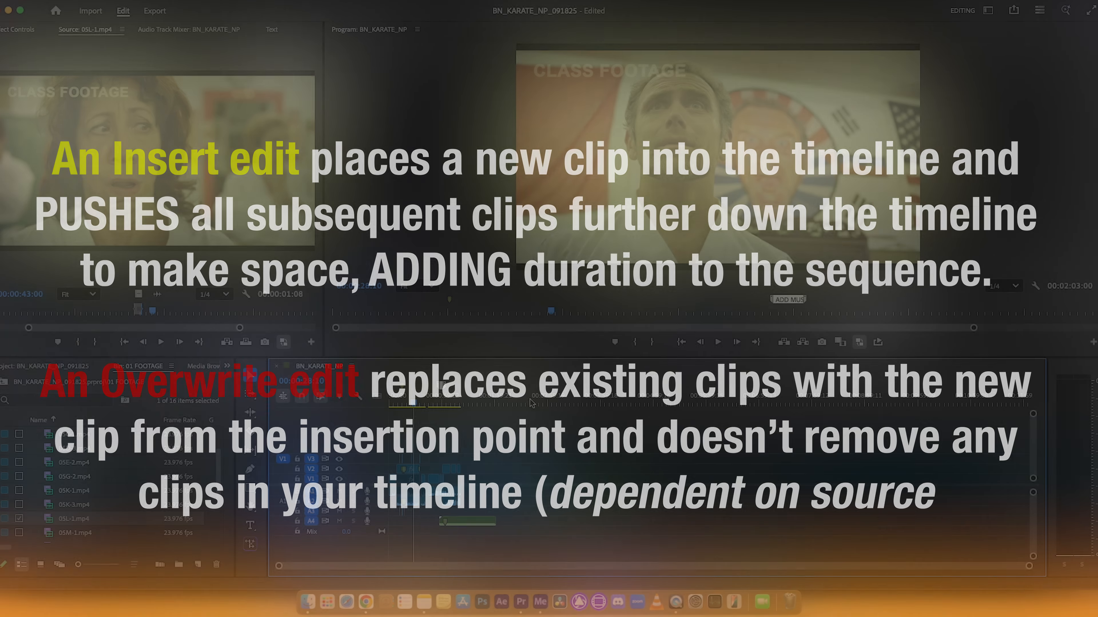